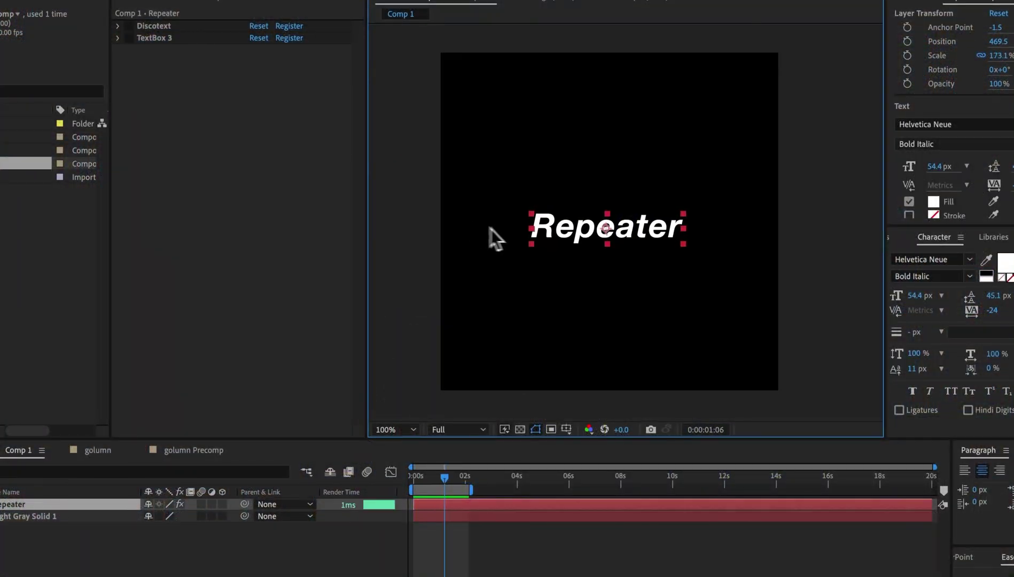
Step: Apply Repeater to the 'Repeater' text and turn off mirrored and reversed copies
key(ctrl+space)
text(repea)
key(Return)
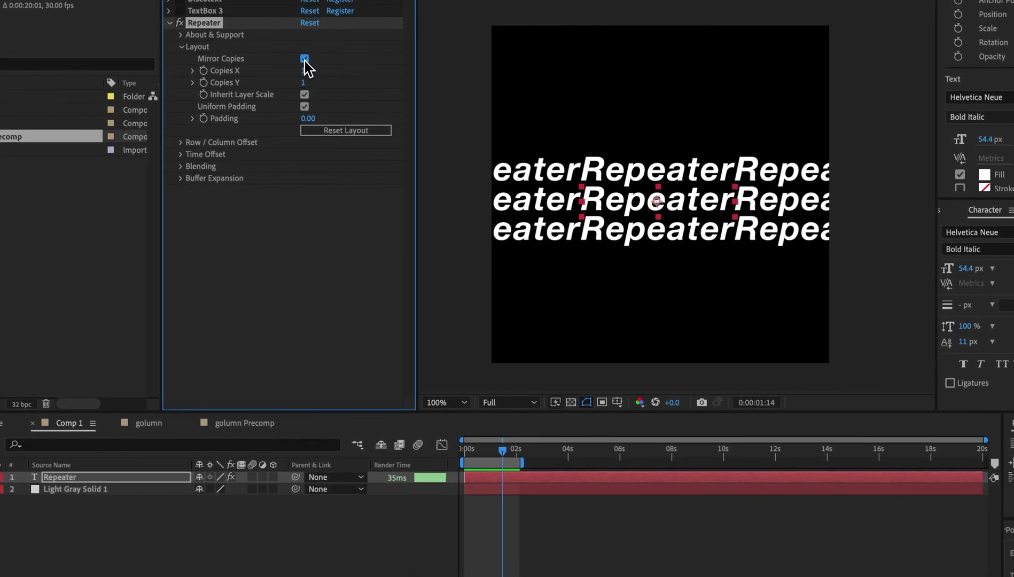
click(304, 59)
click(306, 82)
click(305, 72)
Step: Set Copies X to 2, re-enable mirroring, and widen the padding to 24
click(307, 95)
key(Return)
click(305, 59)
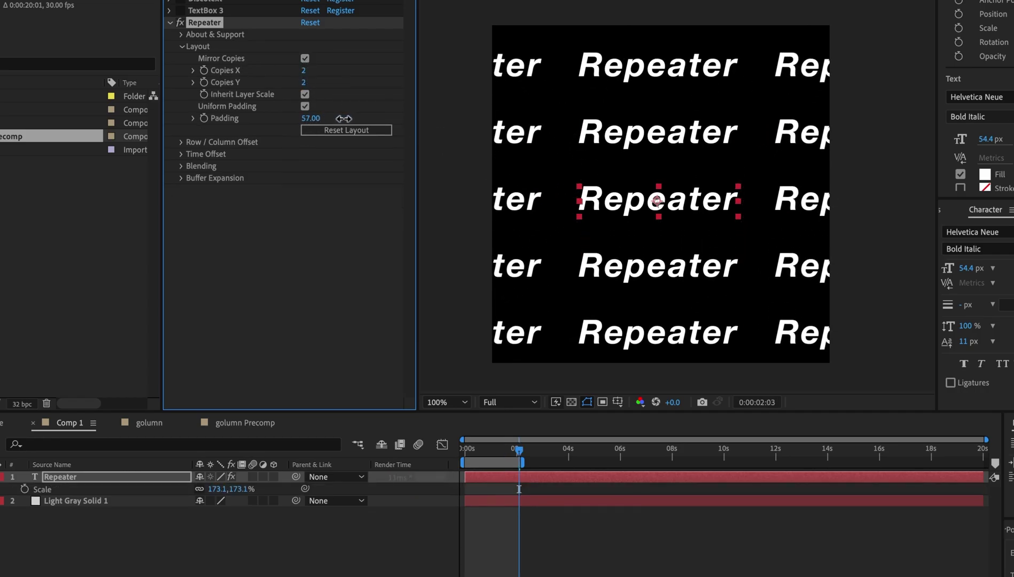
mouse_move(304, 128)
mouse_down()
mouse_move(305, 120)
mouse_move(336, 126)
mouse_move(314, 126)
mouse_up()
click(305, 106)
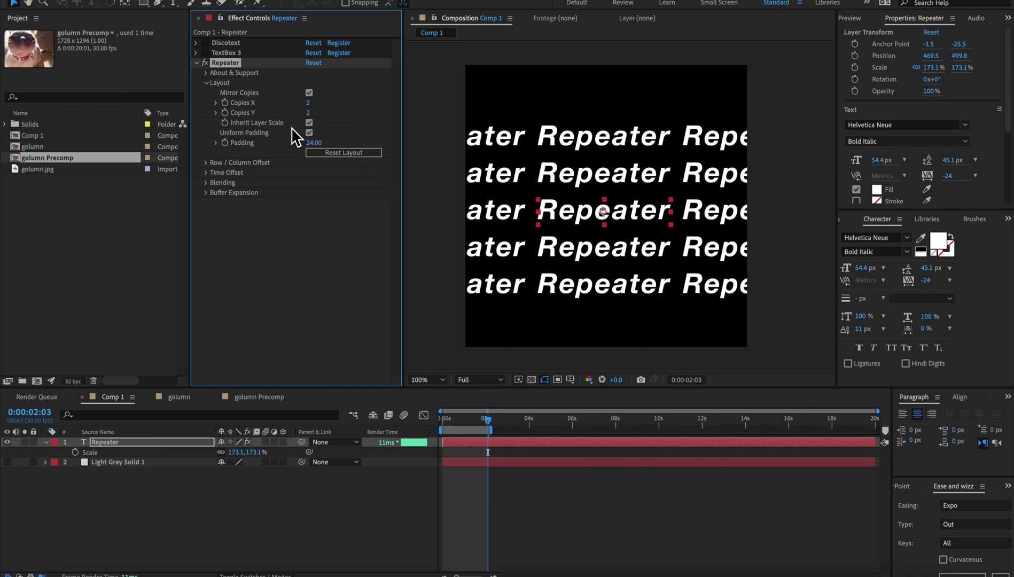
Step: Scale the text to 118.1% with Inherit Layer Scale off, then reset the layout
mouse_move(248, 452)
mouse_down()
mouse_move(300, 454)
mouse_move(253, 478)
mouse_move(266, 379)
mouse_up()
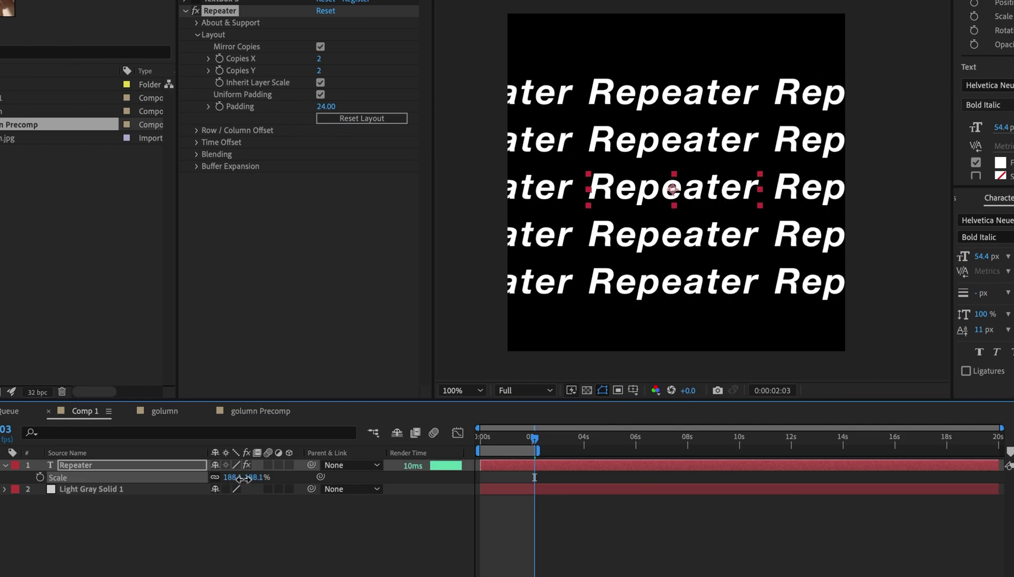
click(320, 82)
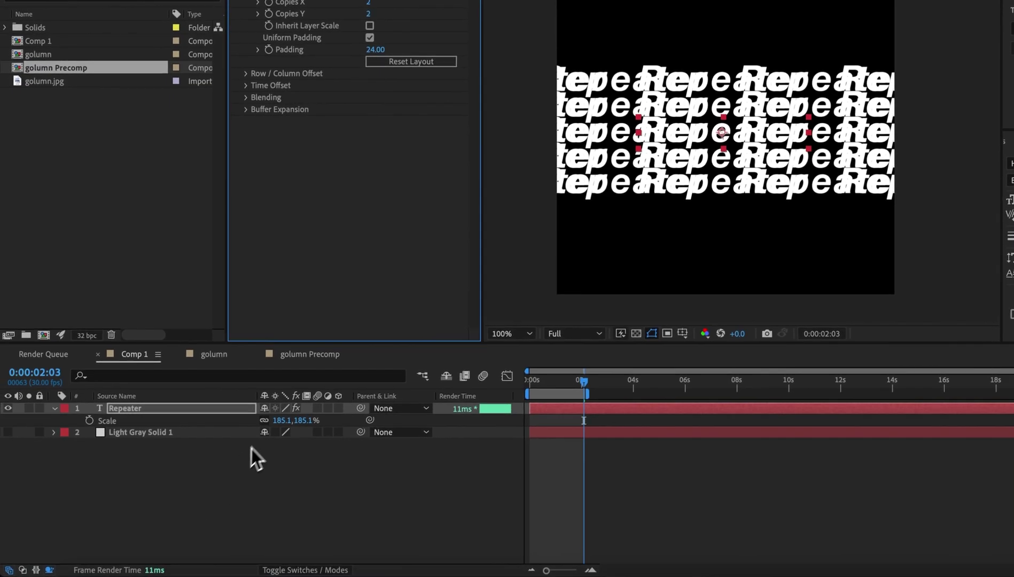
mouse_move(295, 420)
mouse_down()
mouse_move(370, 420)
mouse_move(215, 427)
mouse_up()
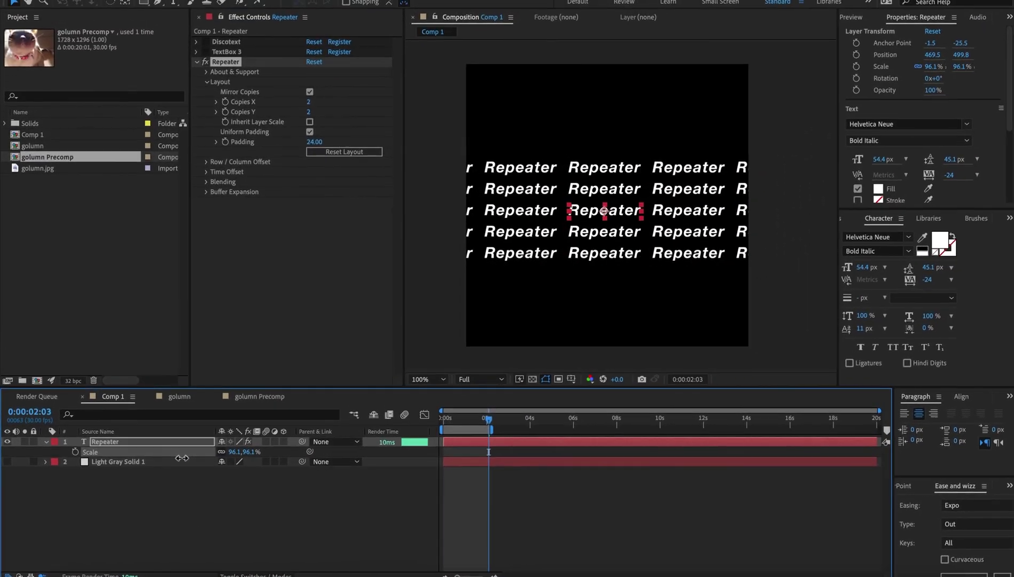
drag(182, 458, 200, 457)
click(344, 151)
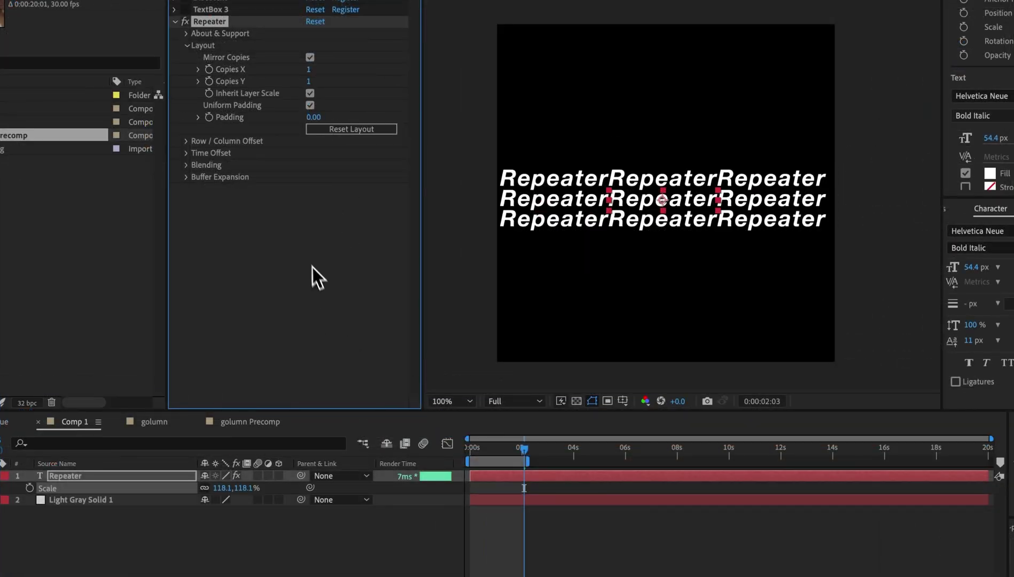
Step: Set Copies X to 2 and stagger the rows diagonally with Row and Column Offset
click(190, 143)
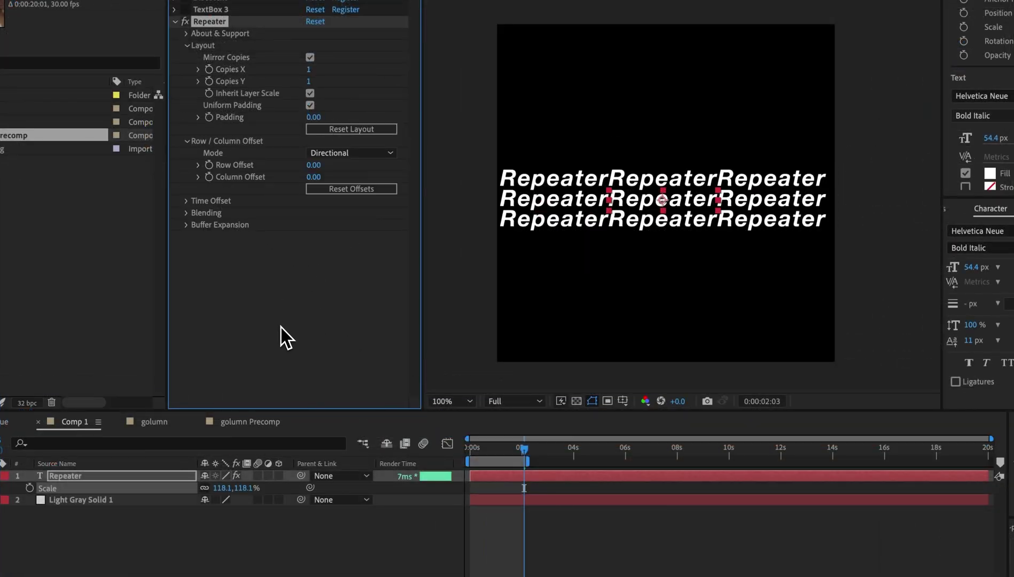
text(2)
key(Return)
text(2)
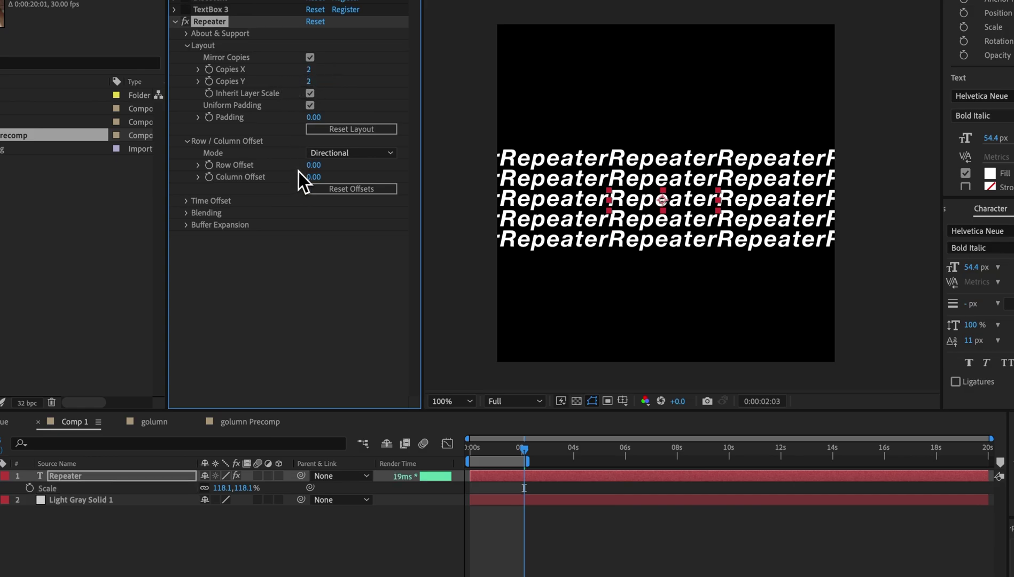
drag(314, 165, 365, 165)
mouse_move(254, 203)
mouse_down()
mouse_move(459, 188)
mouse_move(309, 188)
mouse_up()
mouse_move(356, 213)
mouse_down()
mouse_move(534, 213)
mouse_move(333, 208)
mouse_up()
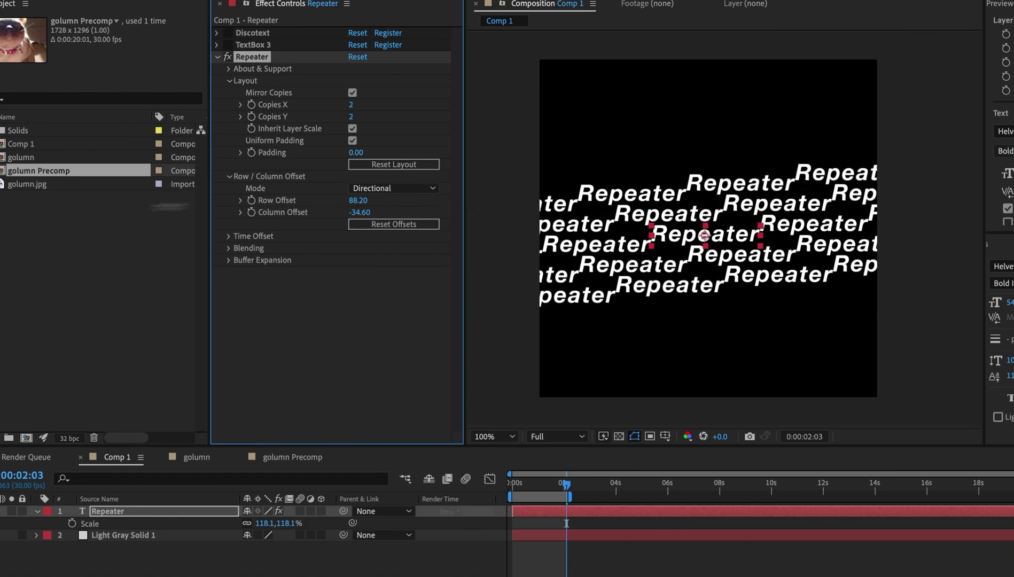
click(397, 194)
Step: Switch the offset Mode to Angular and adjust the offset amount
click(399, 216)
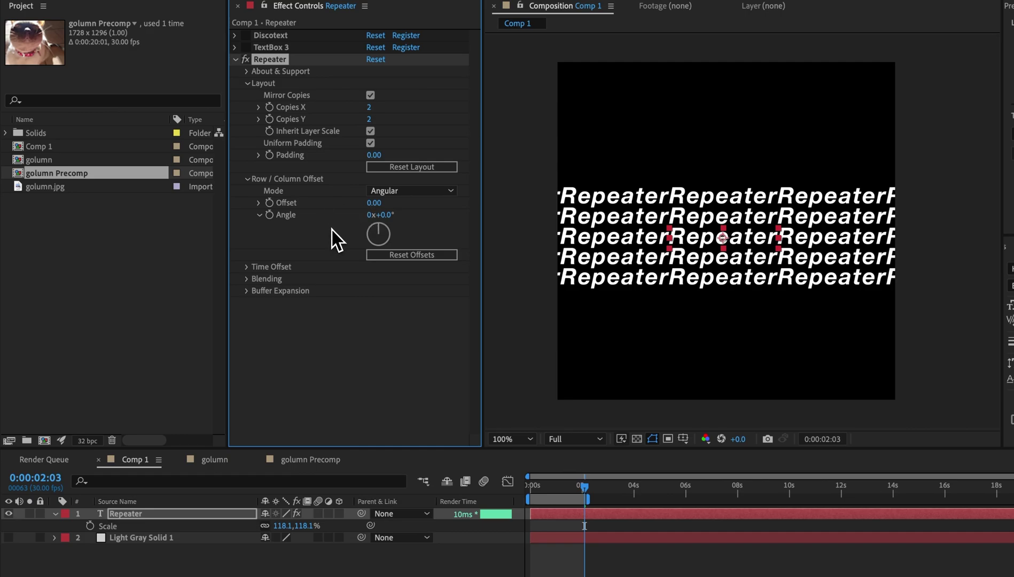
drag(373, 202, 438, 202)
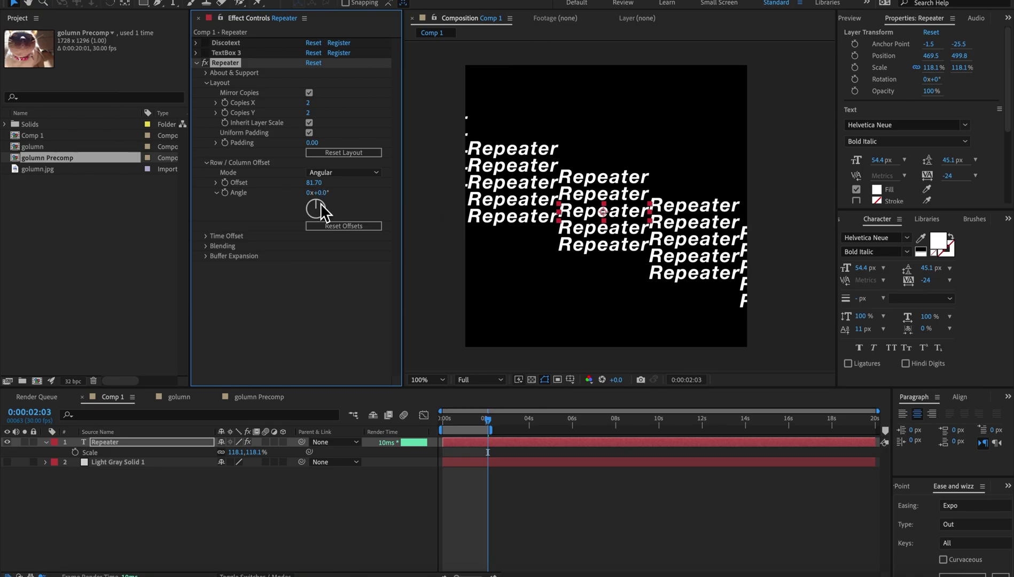
drag(314, 182, 214, 190)
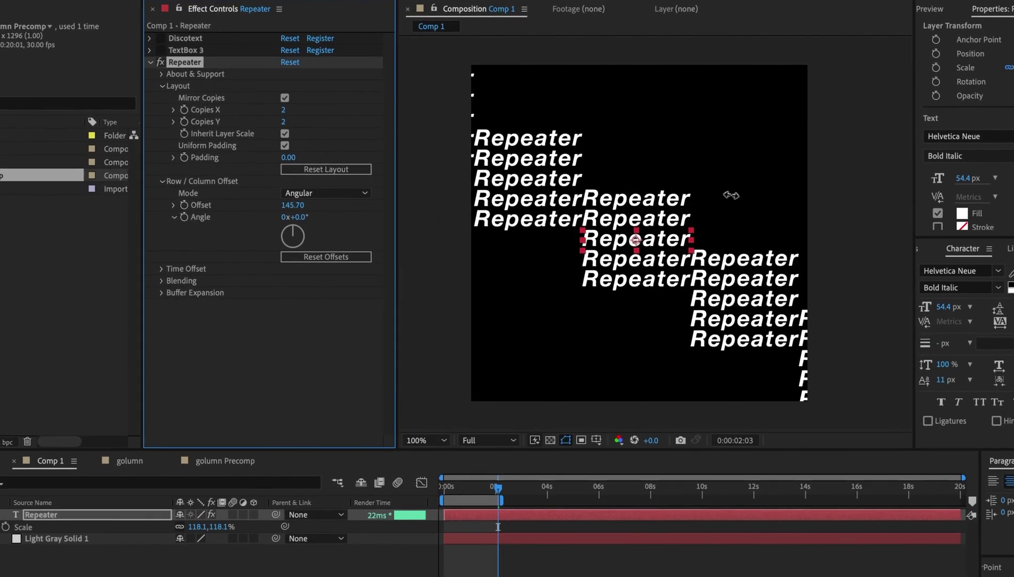
Step: Set the Angle to 90, then tune Offset to about -299 and Angle to 28°
click(369, 213)
text(90)
key(Return)
drag(365, 202, 358, 201)
mouse_move(282, 202)
mouse_down()
mouse_move(317, 201)
mouse_move(338, 216)
mouse_up()
mouse_move(256, 219)
mouse_down()
mouse_move(242, 220)
mouse_move(429, 206)
mouse_move(271, 196)
mouse_up()
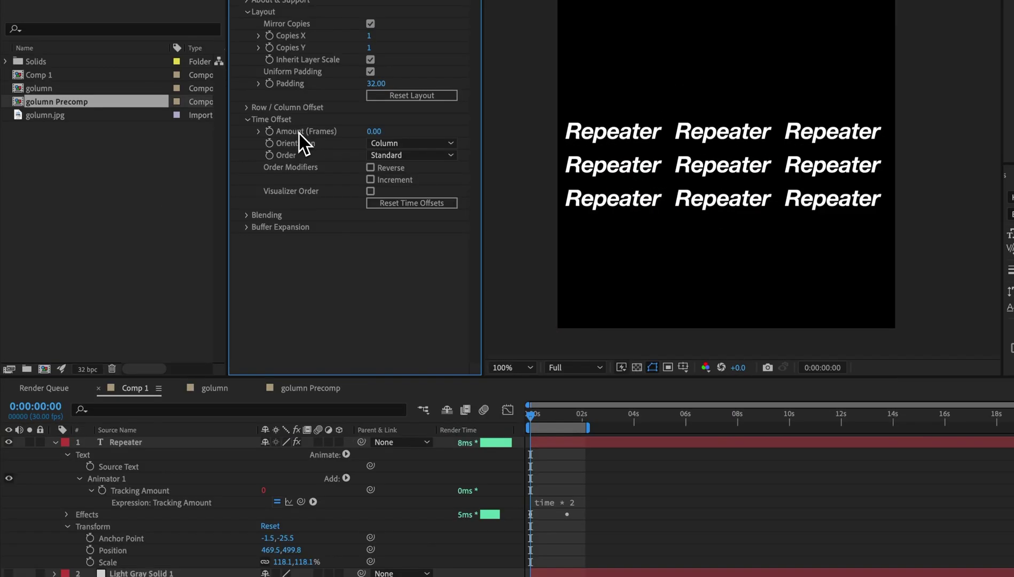
Step: Set Repeater's Time Offset Amount to 5 frames by column
click(117, 478)
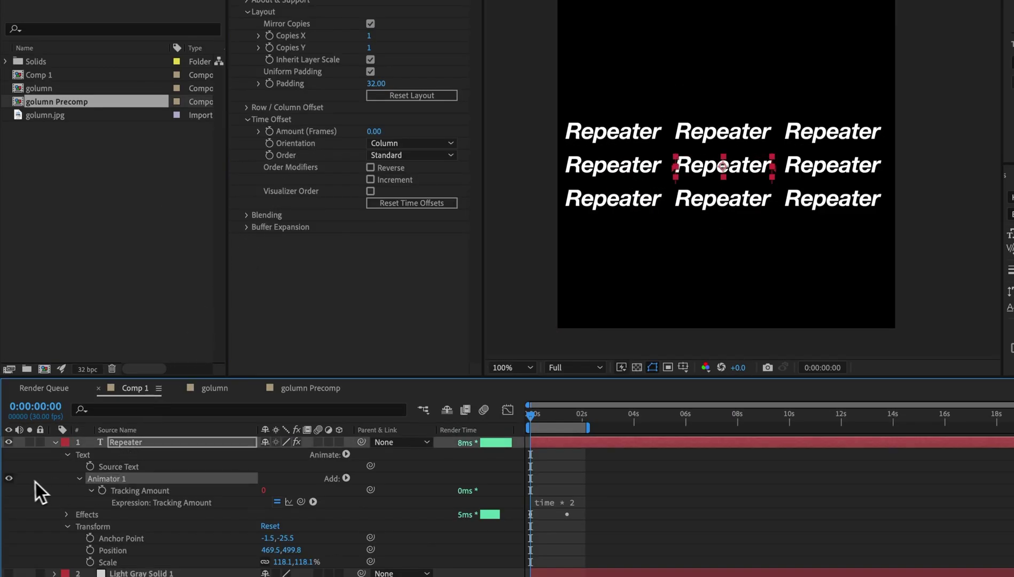
key(F2)
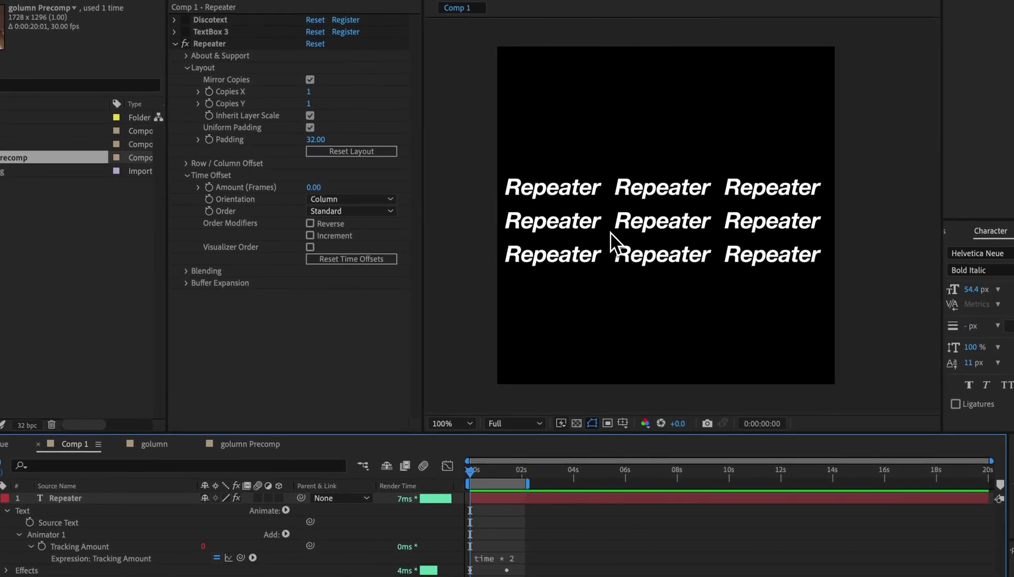
click(314, 187)
text(5)
key(Return)
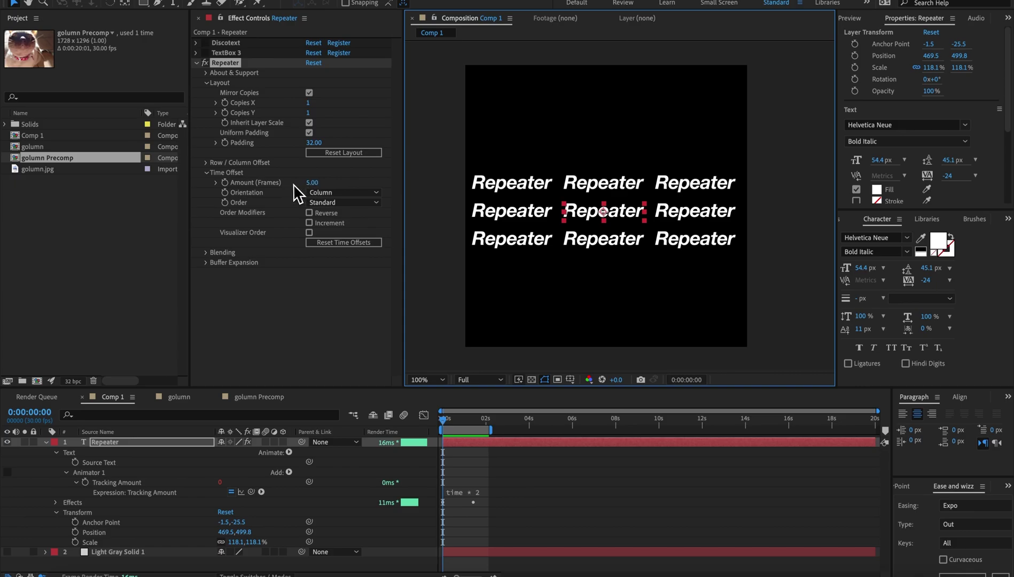
Step: Enable Discotext, preview playback, and turn on Visualizer Order colour-coding
click(205, 43)
key(space)
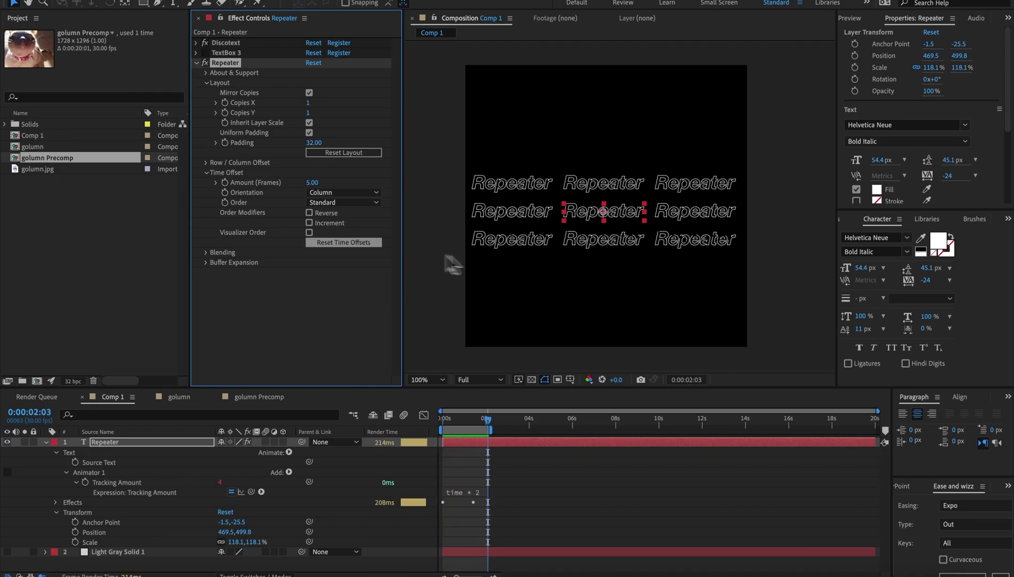
click(309, 232)
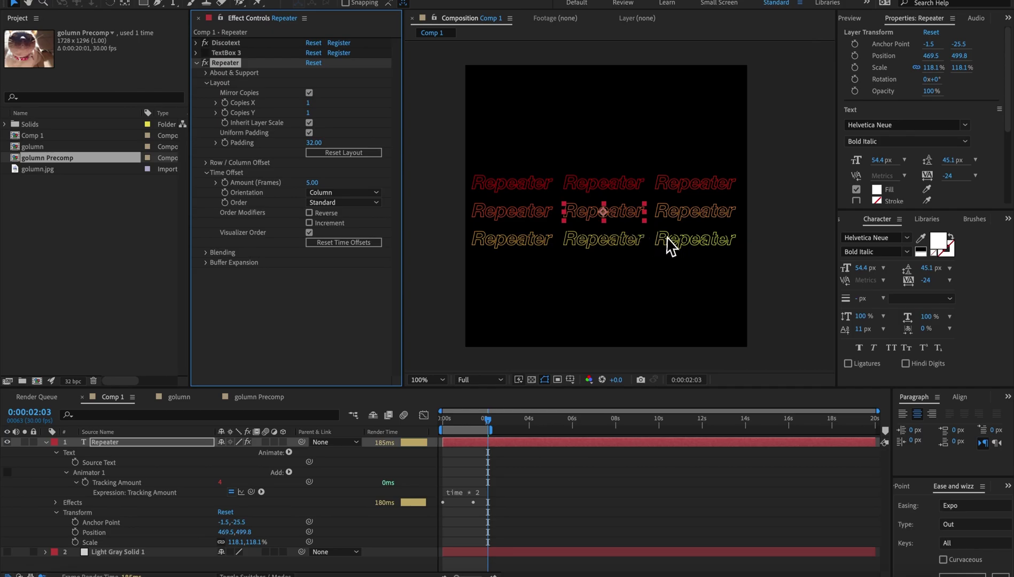
Step: Set the time offset Orientation to Row and the Order to Mirror
click(343, 192)
click(333, 214)
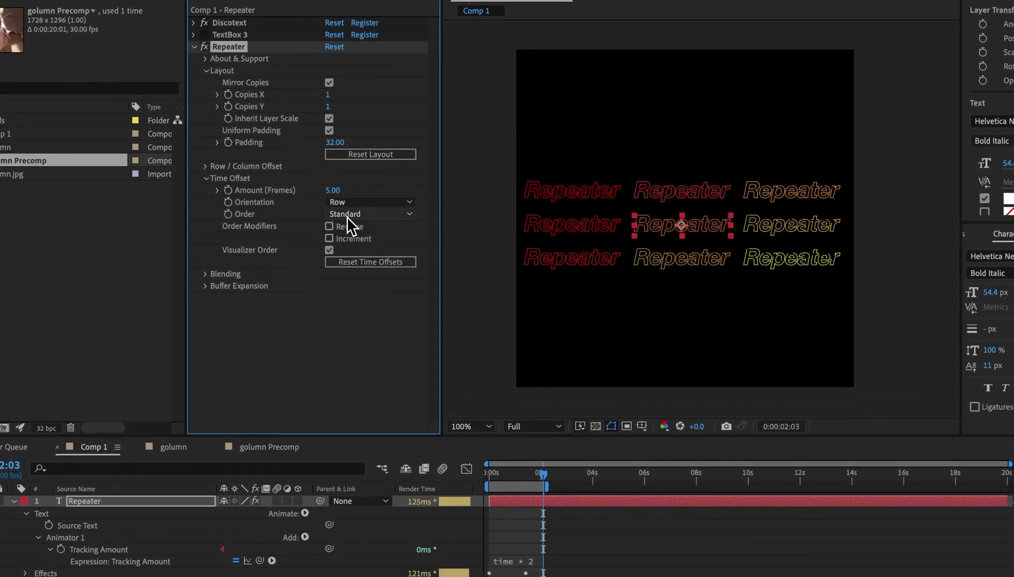
click(347, 217)
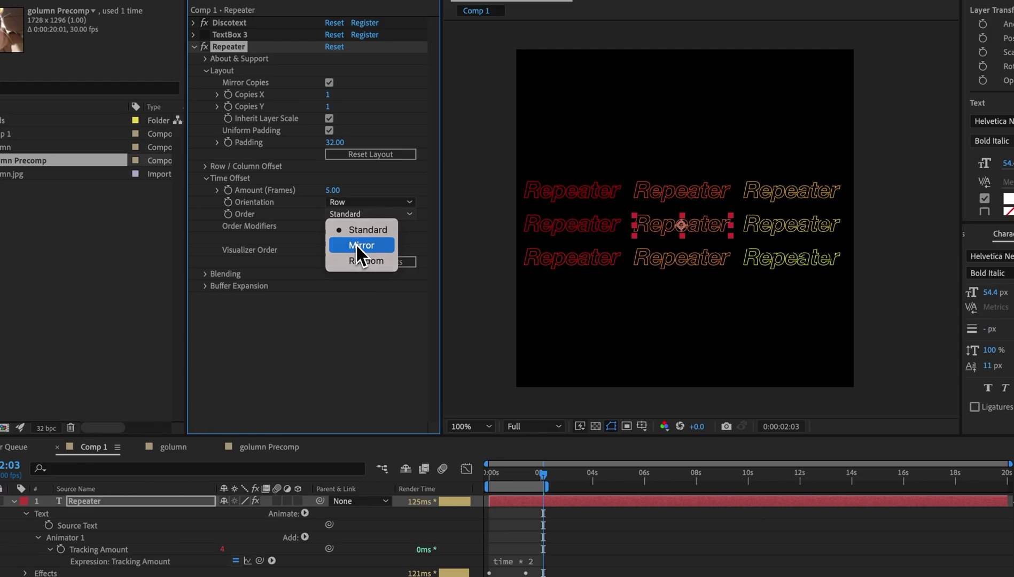
click(356, 244)
Step: Switch the Order to Random and enable Reverse and Increment
click(348, 217)
click(359, 262)
click(346, 240)
click(353, 251)
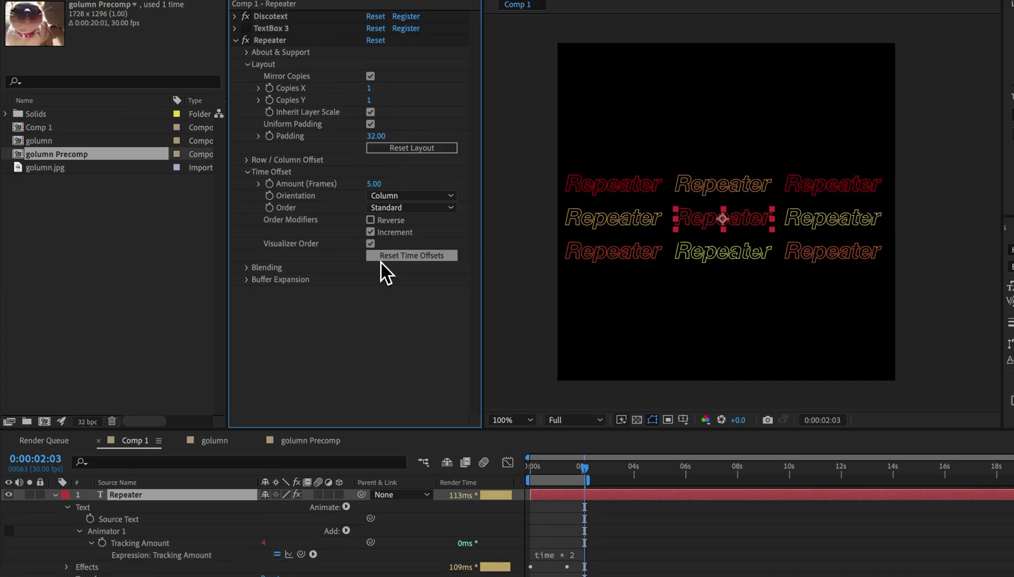
Step: Reset the time offsets and disable the Discotext effect
click(381, 261)
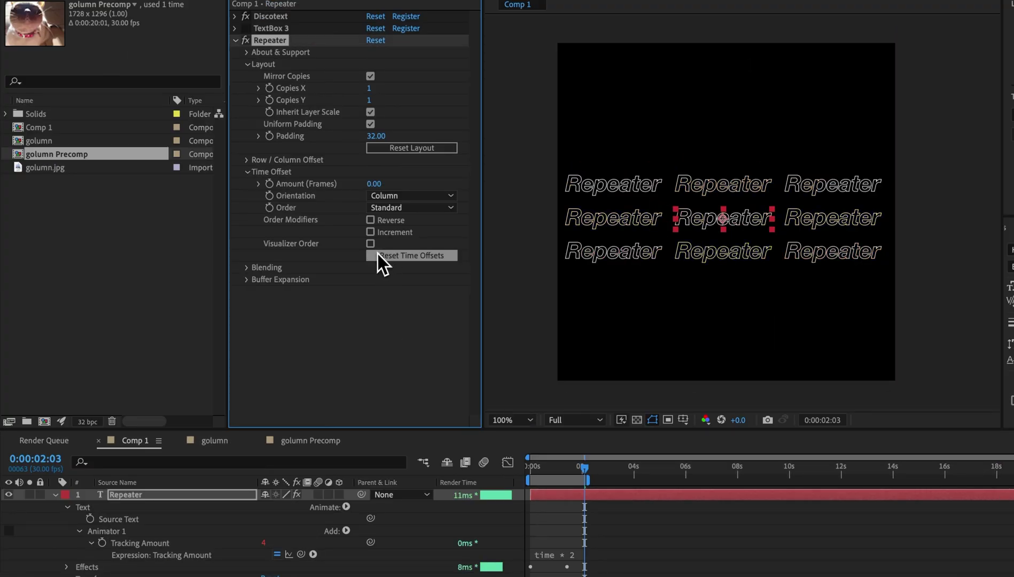
click(249, 19)
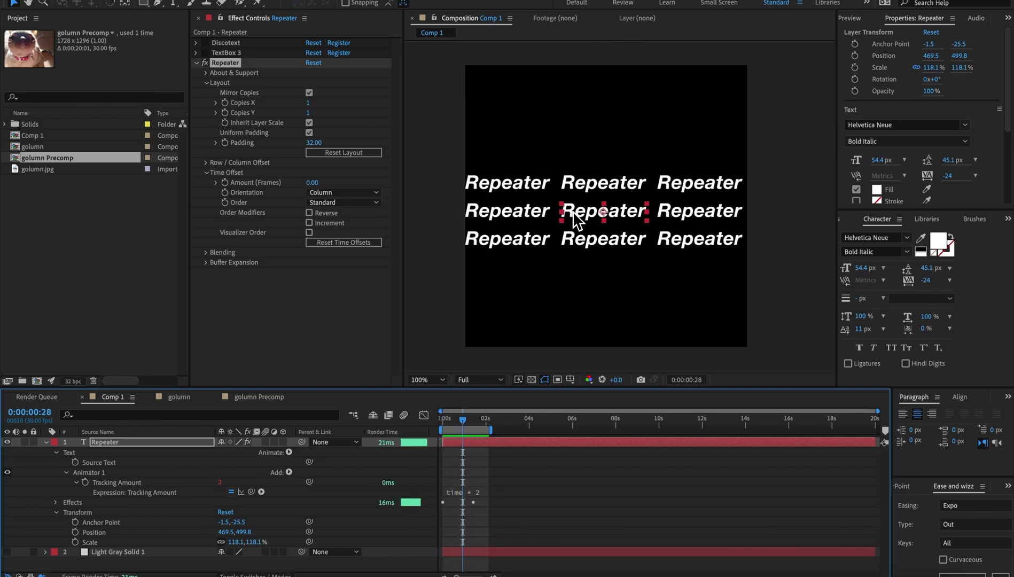
Step: Set Copies Y to 5 and the Time Offset Amount to 5 frames
click(307, 113)
text(5)
key(Return)
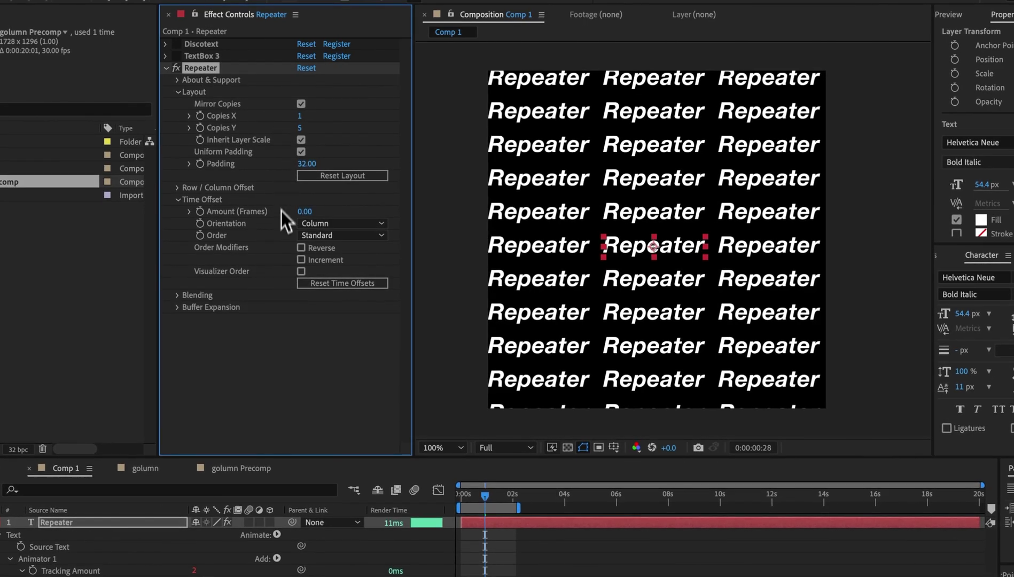
text(5)
key(Return)
click(453, 222)
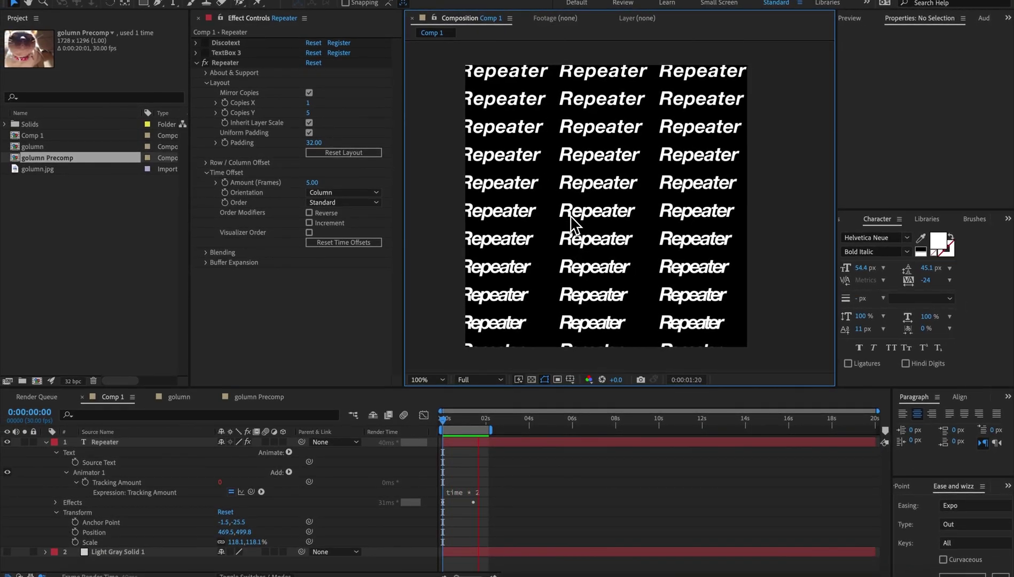
Step: Select the Repeater text layer, zoom the viewer to 200%, then return to 100%
click(571, 216)
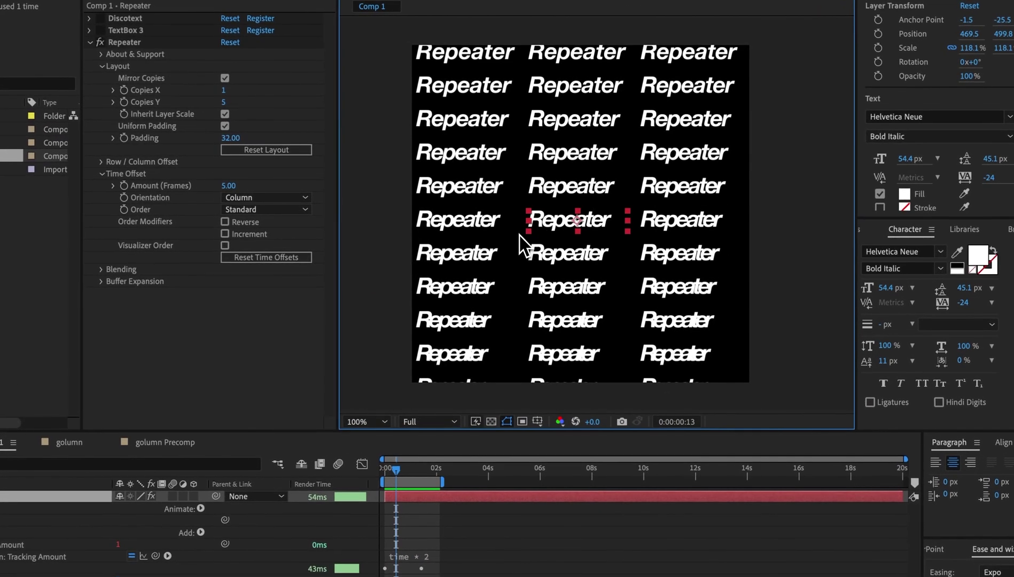
key(period)
key(period)
key(period)
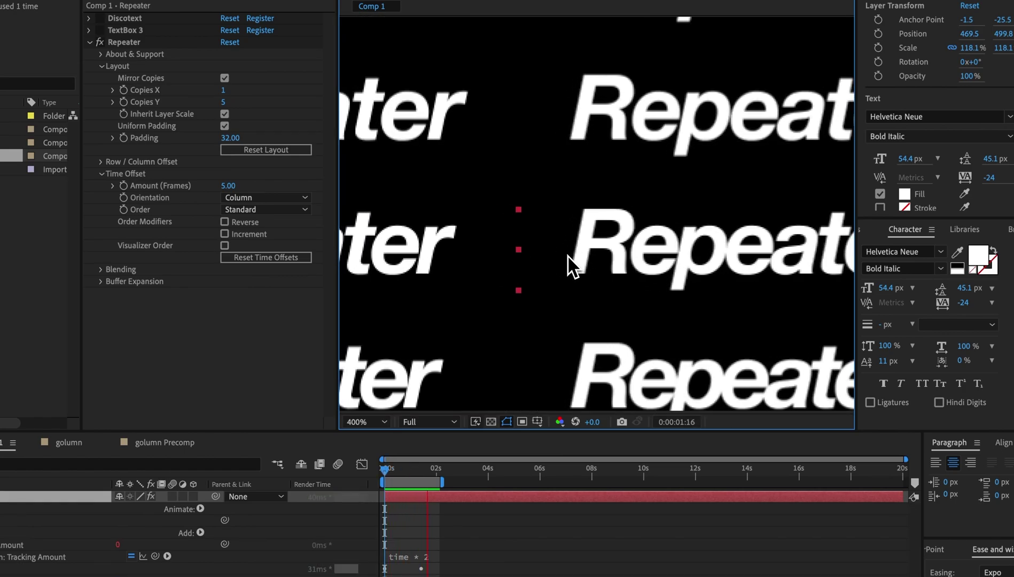
key(comma)
key(comma)
drag(581, 252, 604, 249)
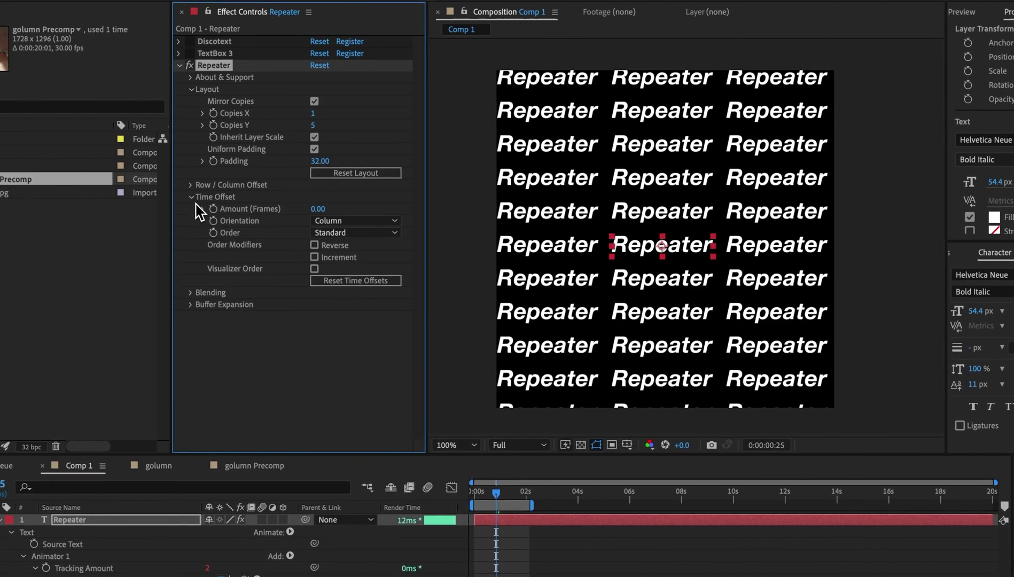
Step: Collapse Time Offset, move TextBox 3 below Repeater, and preview the result
click(224, 173)
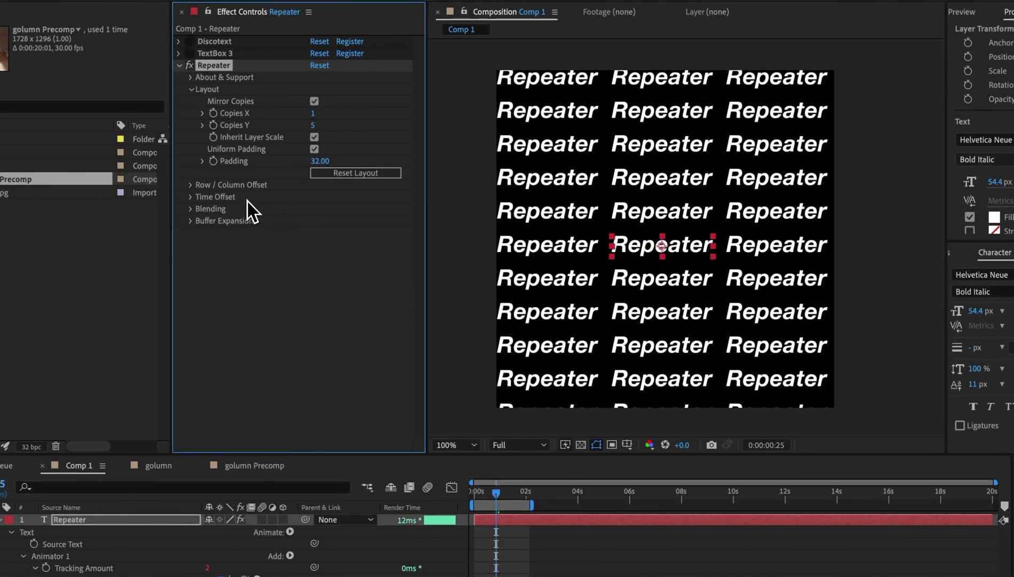
drag(215, 53, 258, 230)
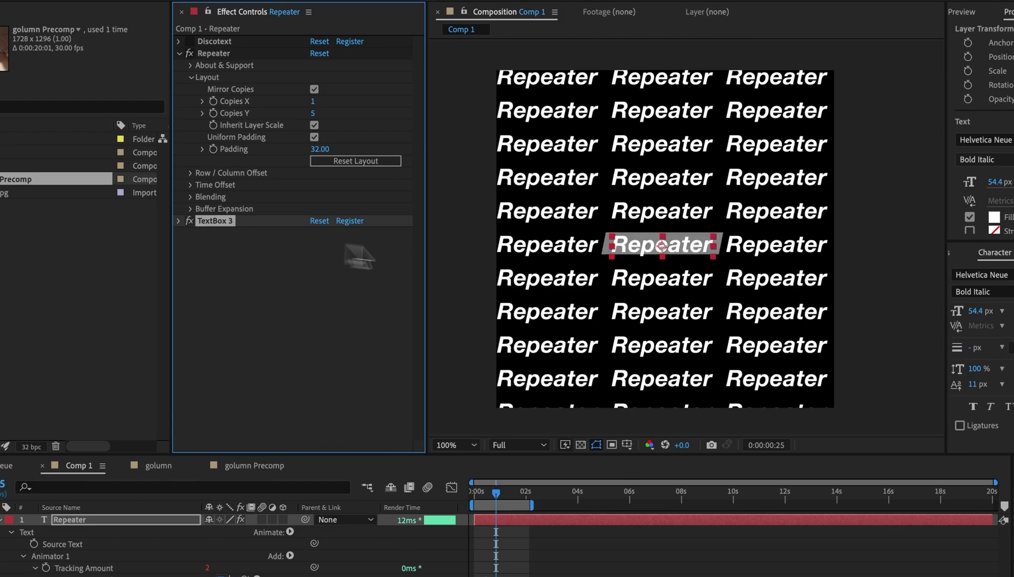
mouse_move(652, 256)
mouse_down()
mouse_move(611, 272)
mouse_move(614, 286)
mouse_move(604, 279)
mouse_up()
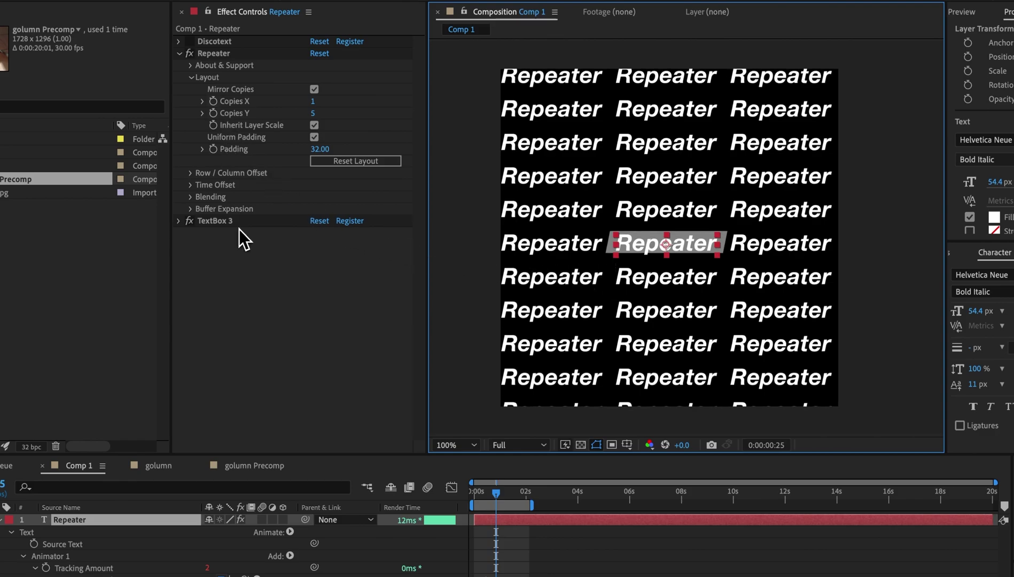
mouse_move(230, 222)
mouse_down()
mouse_move(331, 242)
mouse_move(634, 258)
mouse_up()
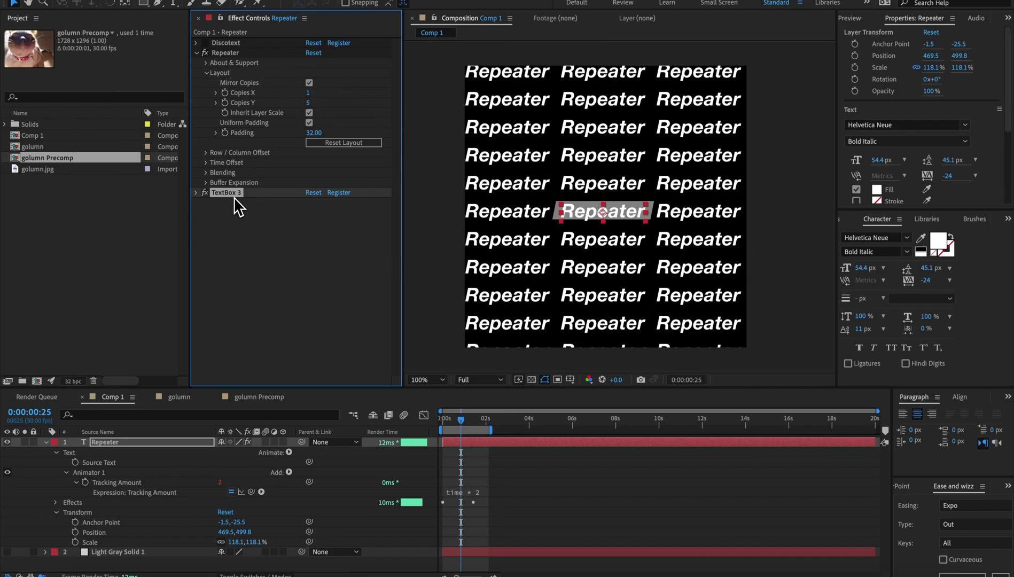
key(space)
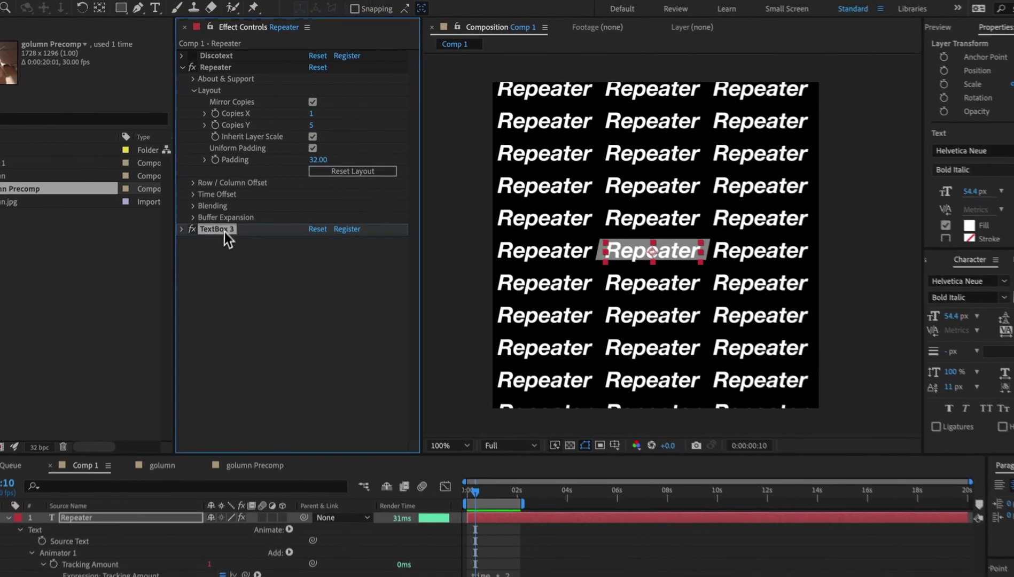
Step: Move TextBox 3 above Repeater, preview playback, and tighten Repeater padding to 43
drag(226, 192, 226, 50)
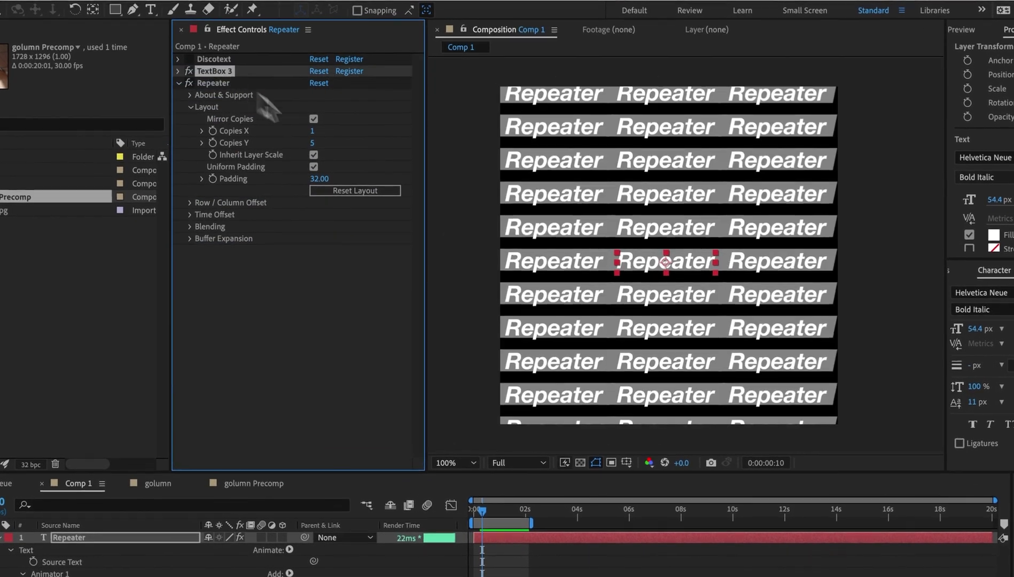
click(430, 210)
key(space)
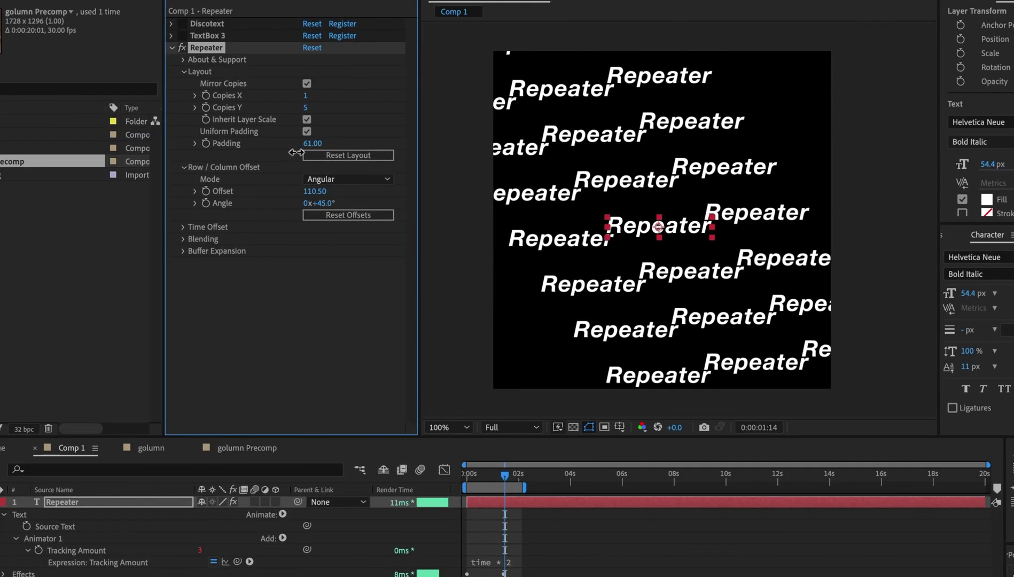
drag(296, 152, 286, 155)
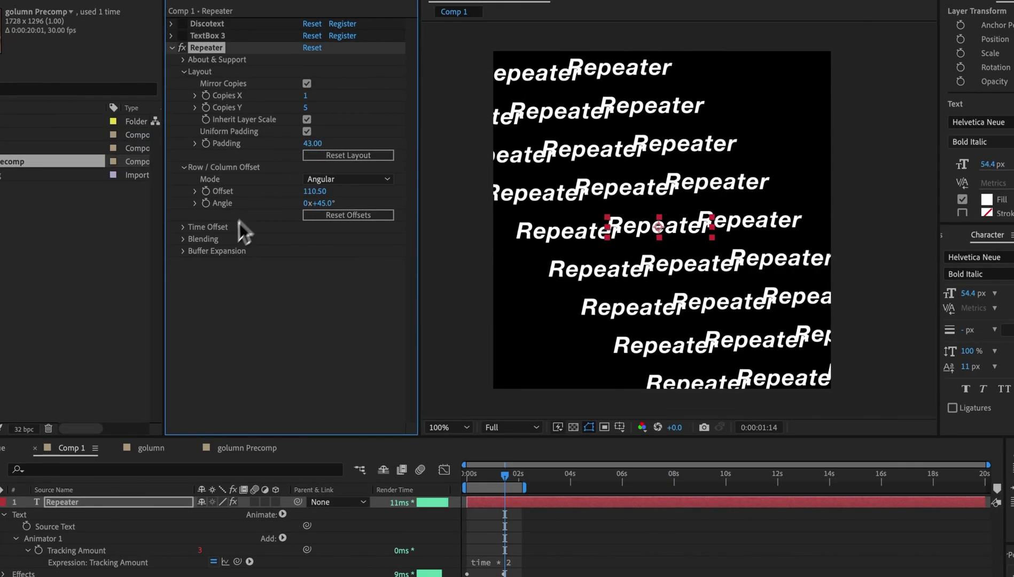
click(197, 240)
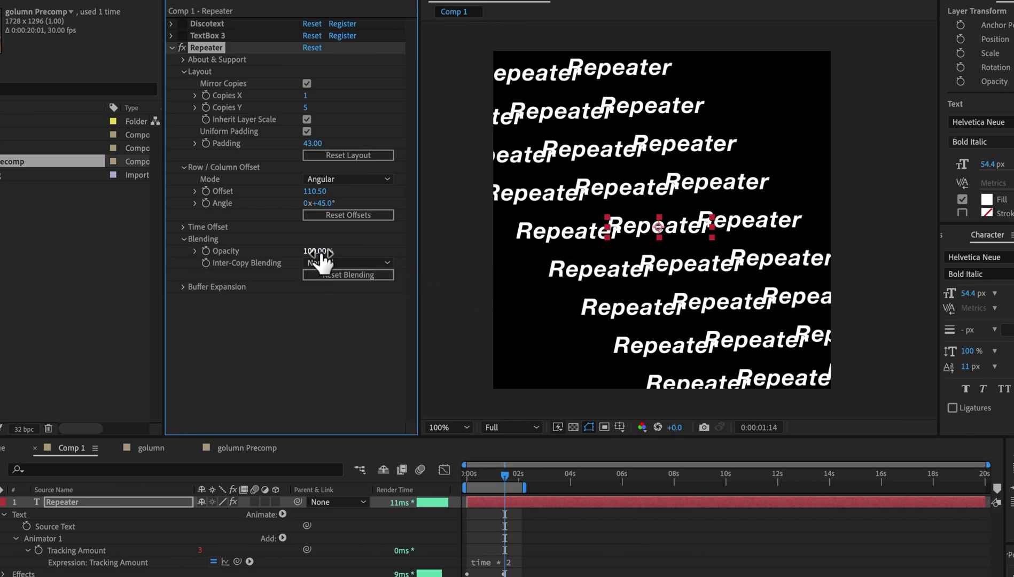
click(314, 252)
text(50)
key(Return)
key(period)
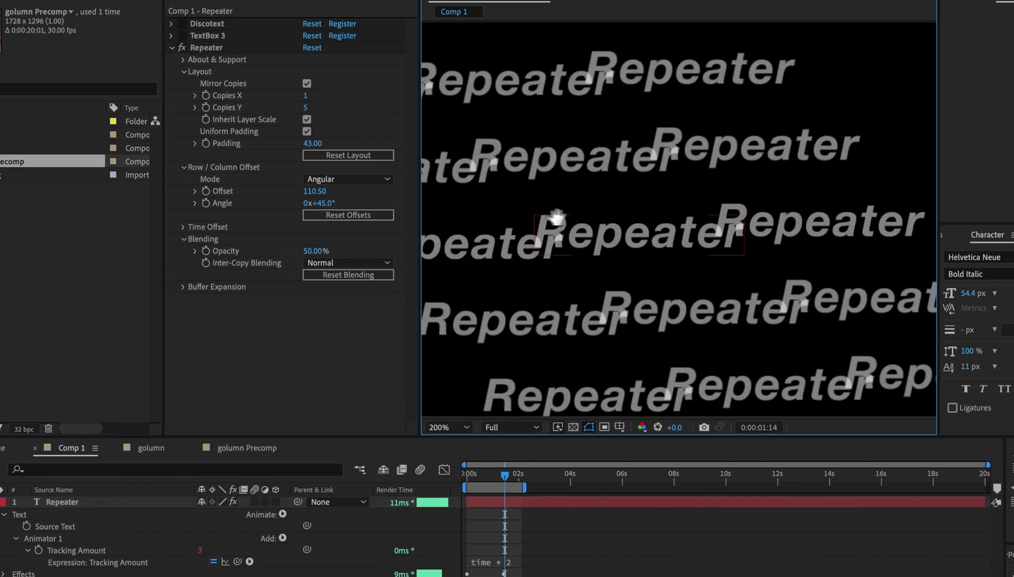
scroll(555, 219, up, 1)
scroll(734, 241, down, 1)
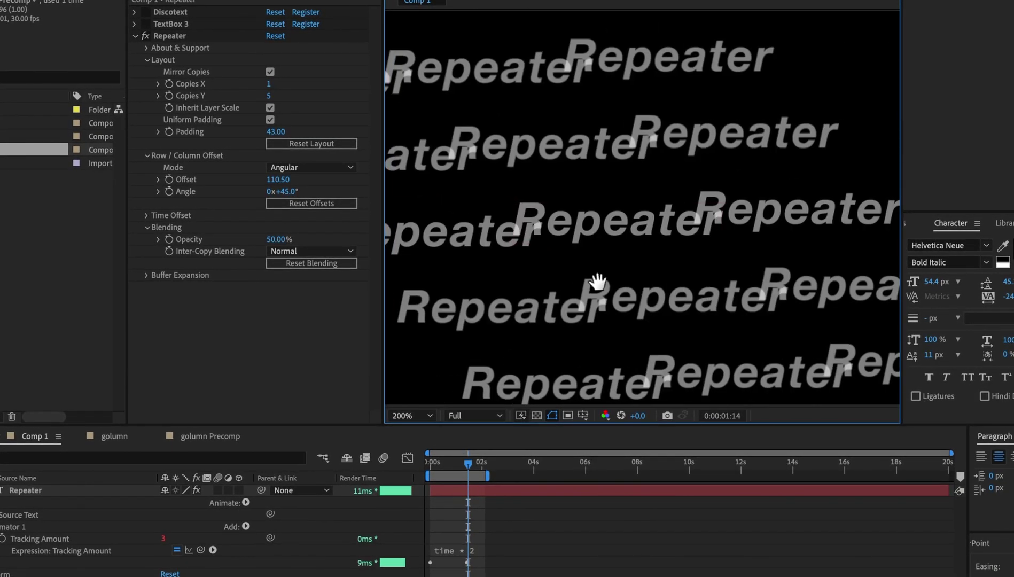
scroll(593, 288, down, 1)
click(305, 251)
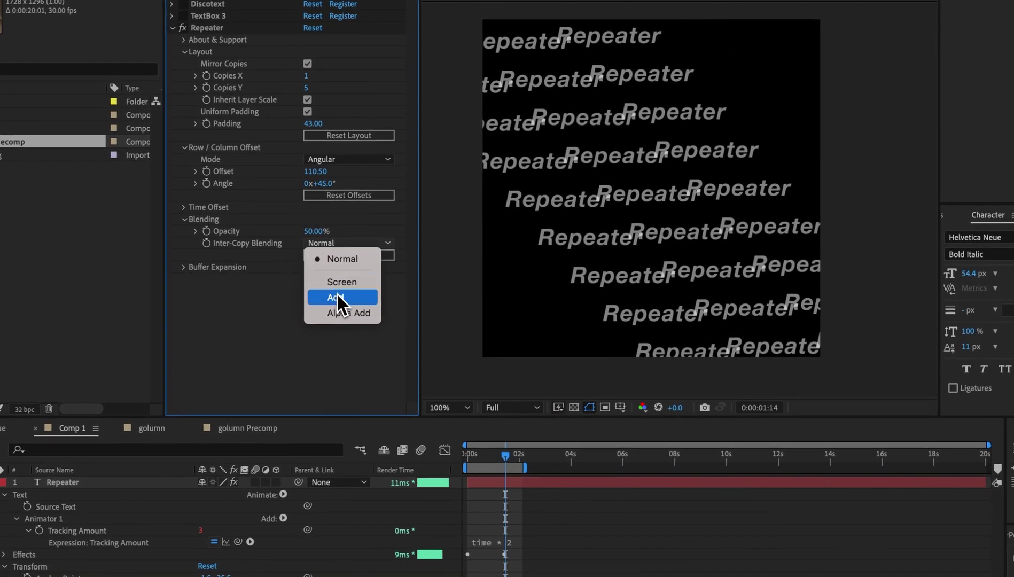
click(337, 296)
click(485, 287)
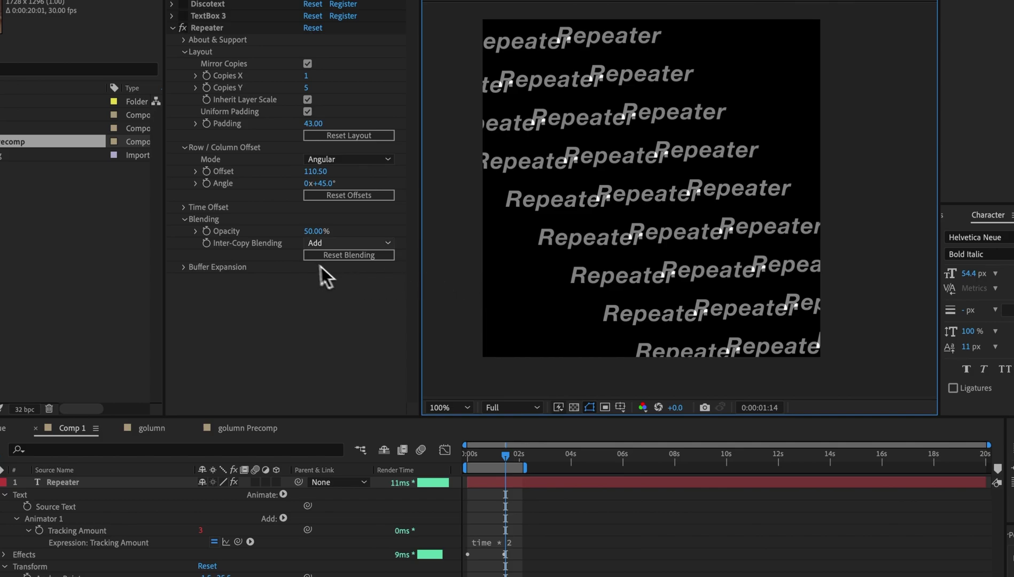
click(325, 243)
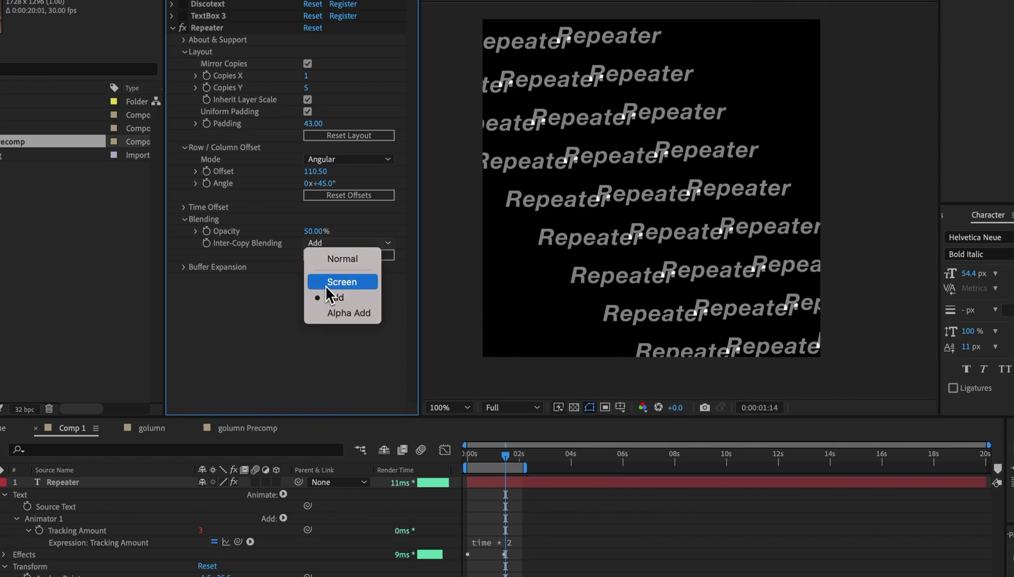
click(336, 313)
click(610, 230)
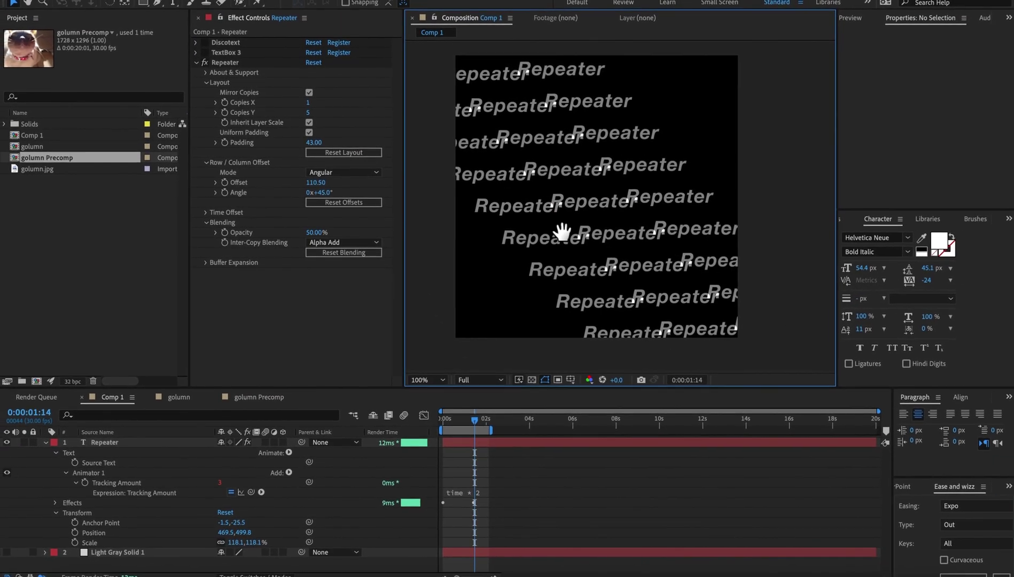
Step: Restore default blending, spread the copies with padding 104, and reveal Buffer Expansion settings
click(345, 253)
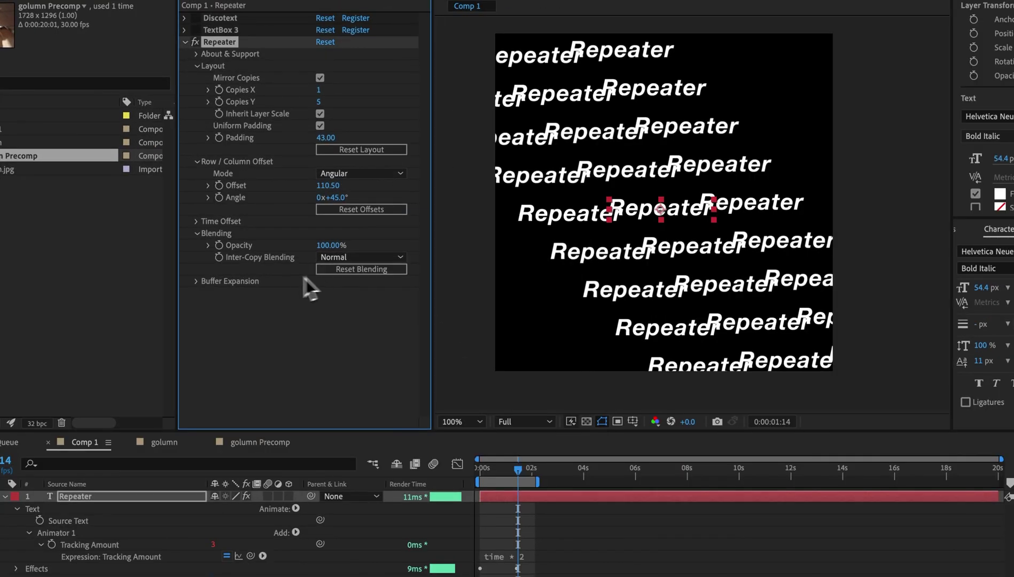
drag(315, 142, 358, 142)
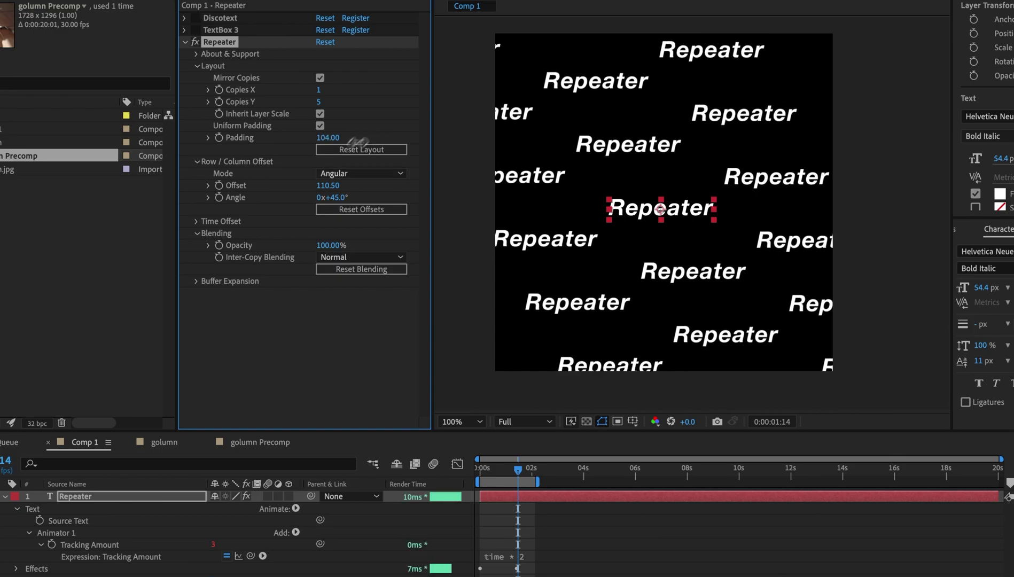
click(197, 285)
click(619, 213)
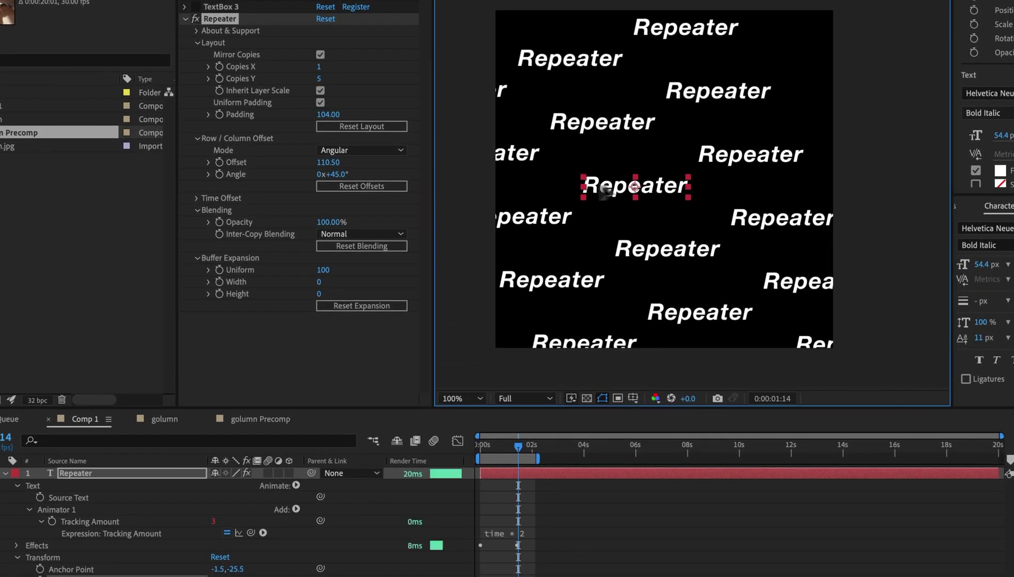
Step: Shift the text layer past the comp's left edge, raise Uniform expansion, then reset it to 100
drag(586, 214, 458, 193)
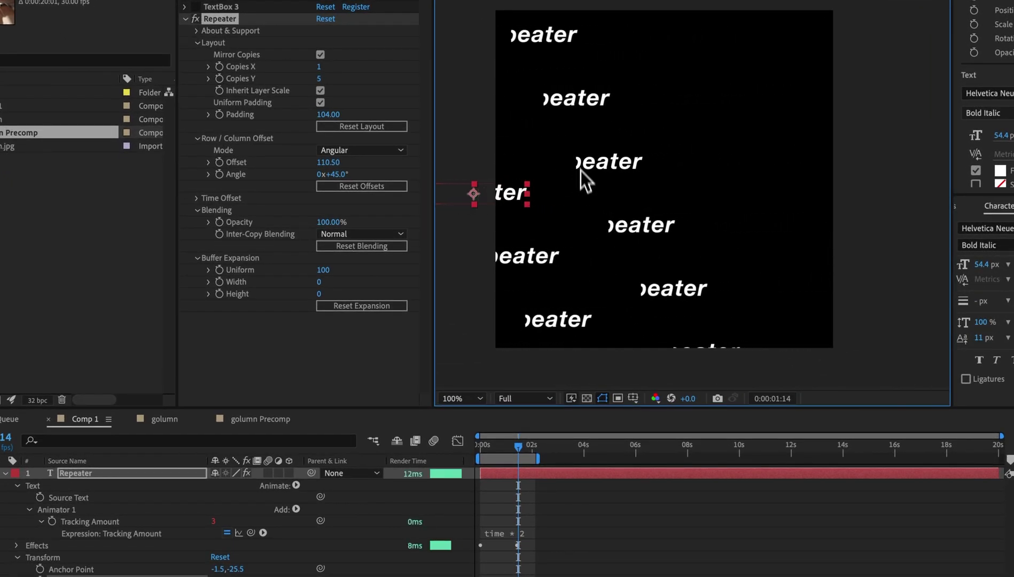
drag(610, 222, 646, 226)
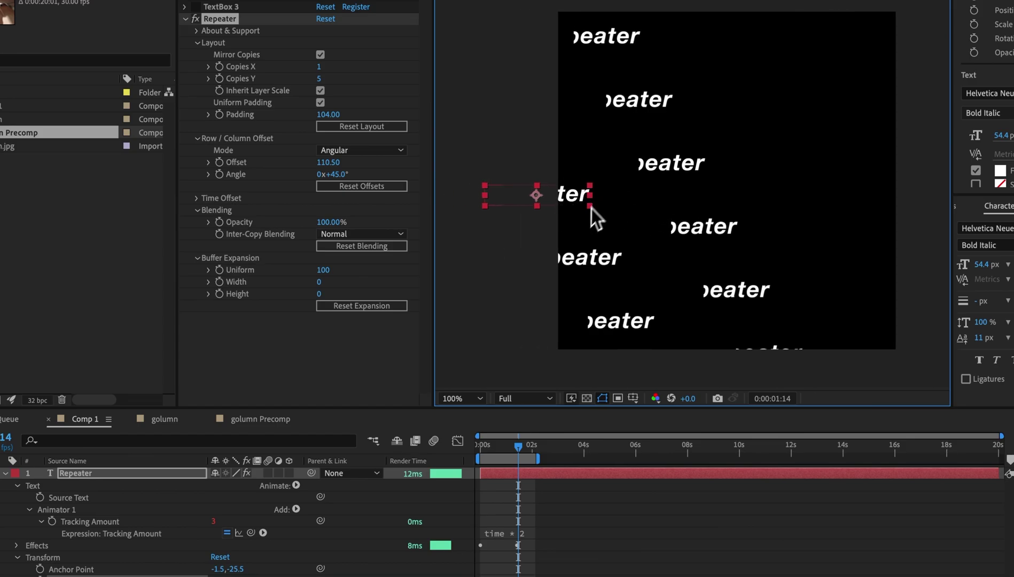
drag(323, 269, 438, 270)
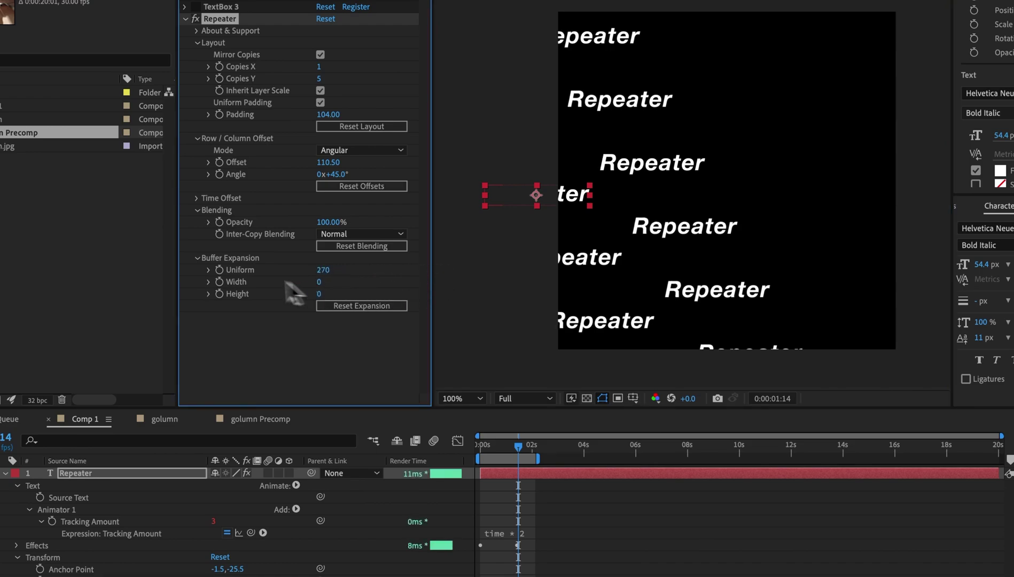
click(369, 313)
click(509, 287)
drag(535, 265, 521, 268)
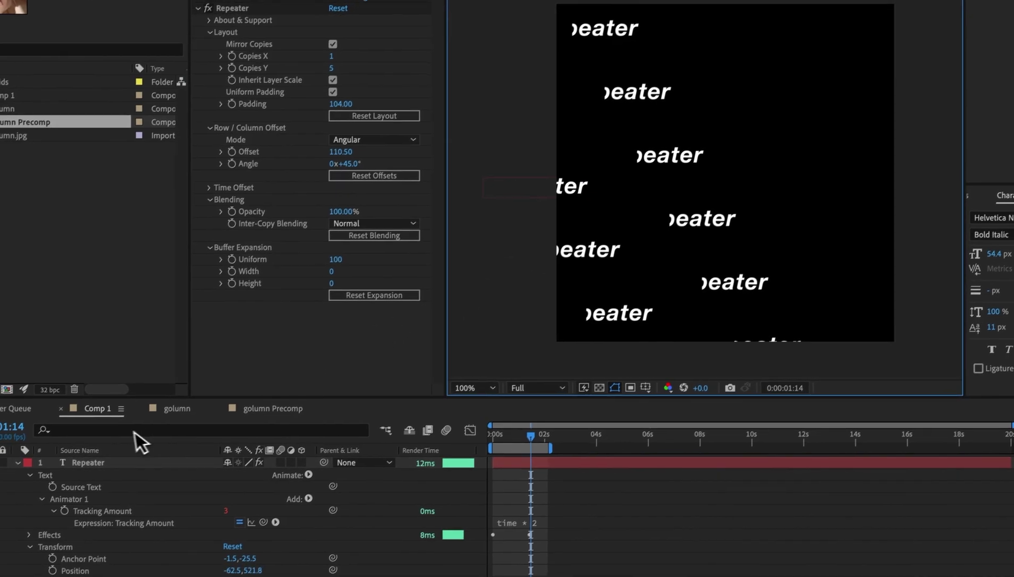
Step: Preview golumn.jpg and open the golumn comp containing the circular cat
double_click(33, 169)
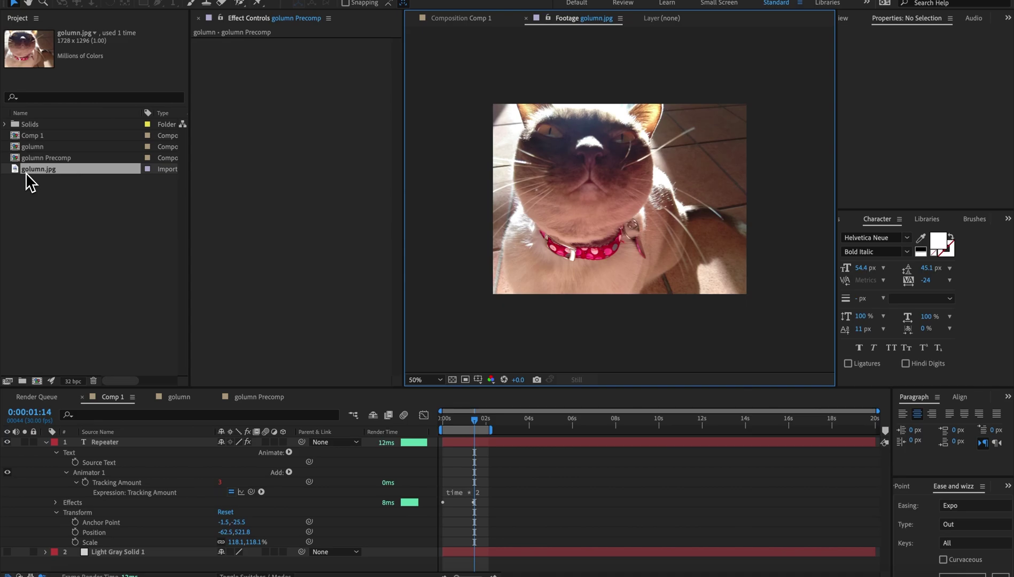
click(253, 396)
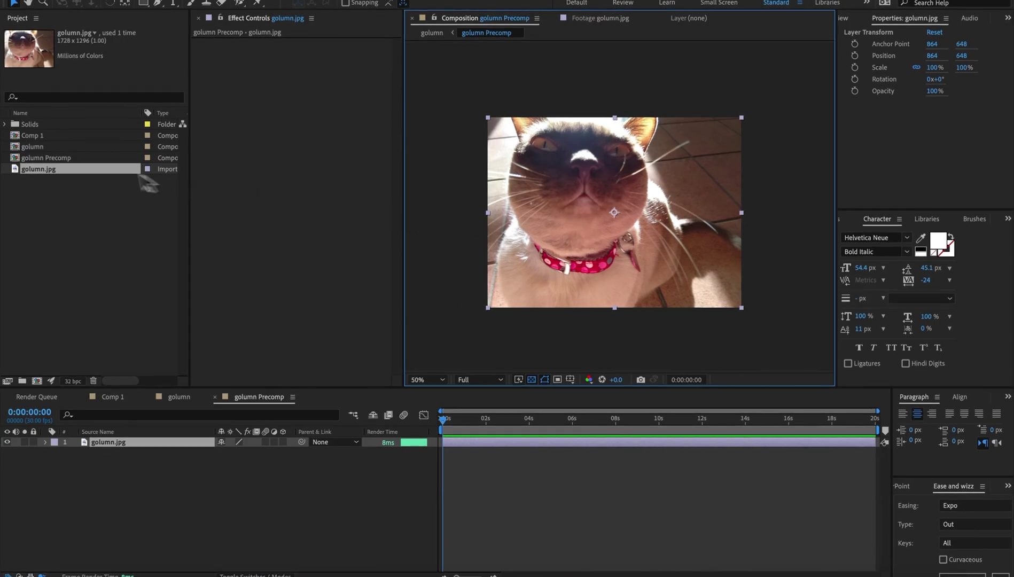
click(75, 159)
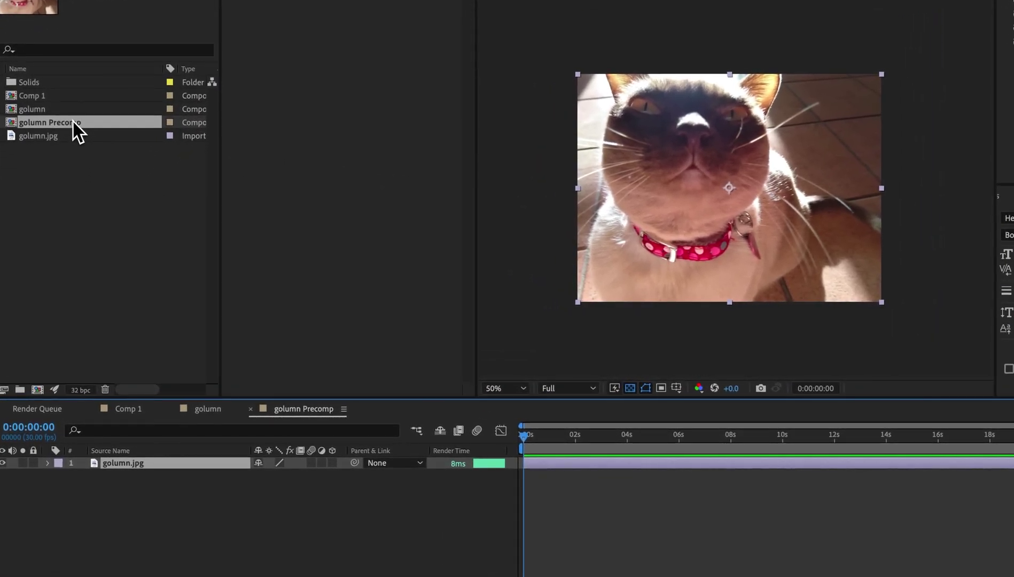
double_click(71, 111)
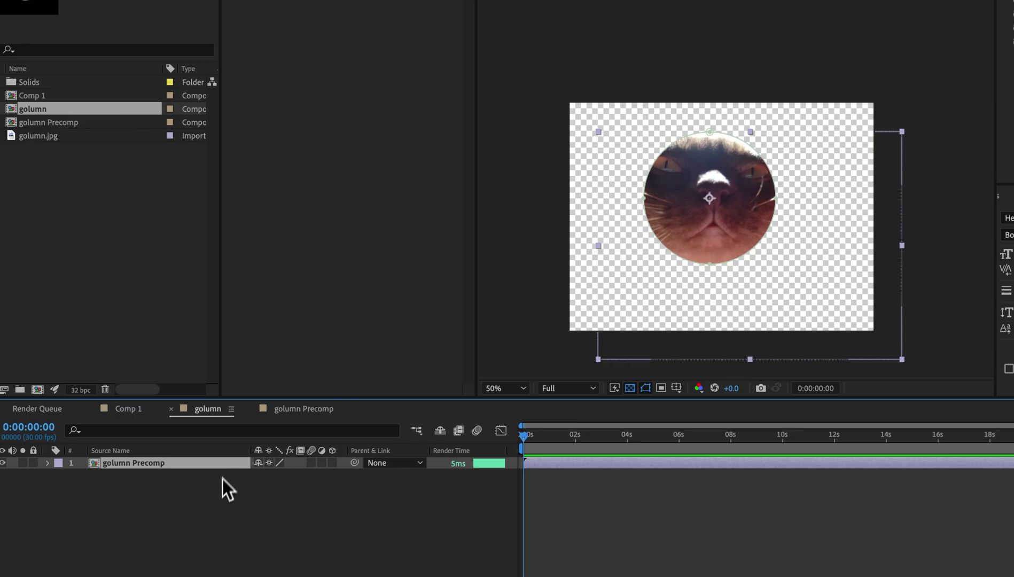
Step: Toggle Collapse Transformations off and on, then select the photo layer in golumn Precomp
click(269, 463)
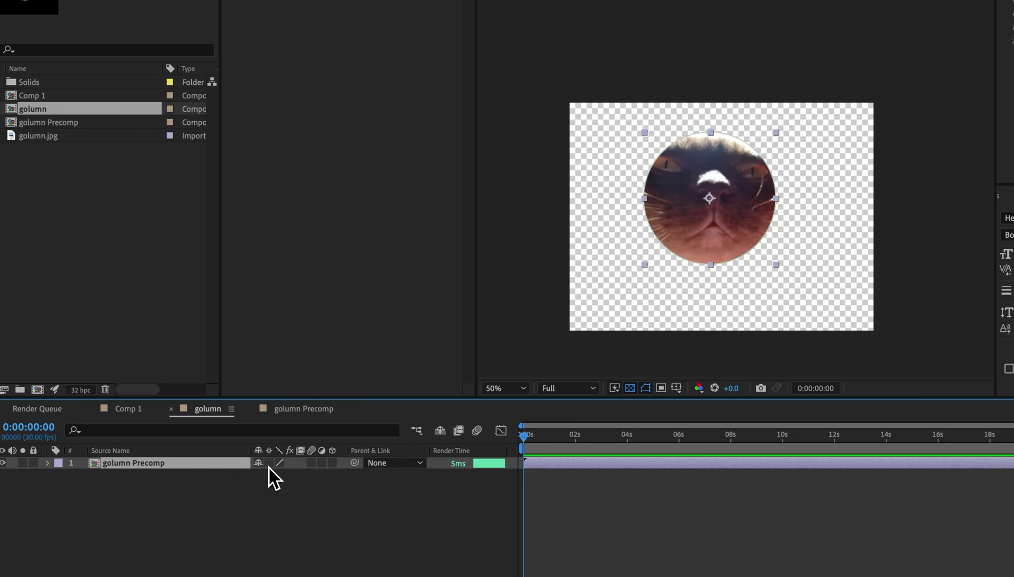
click(269, 464)
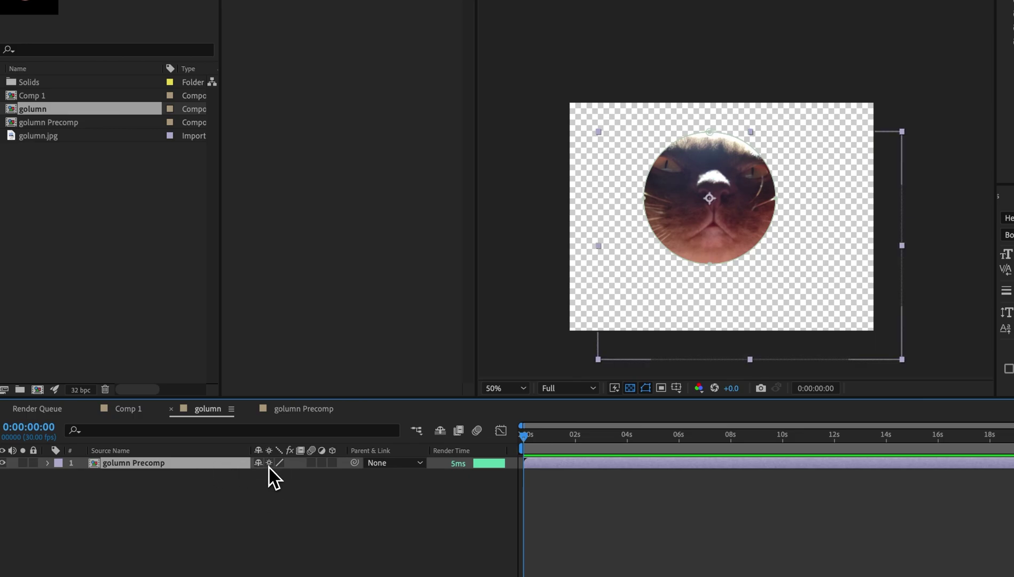
click(287, 408)
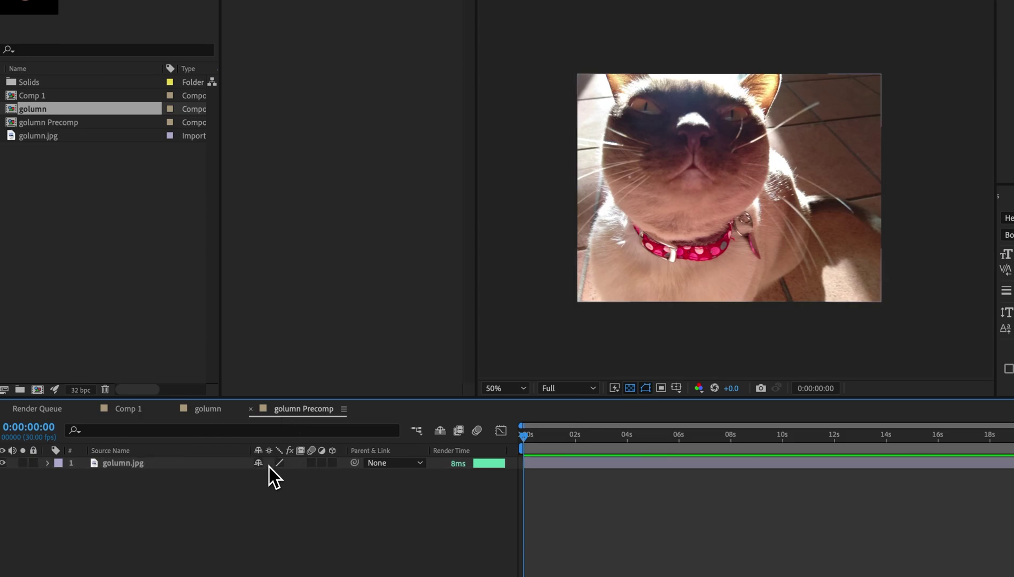
click(235, 465)
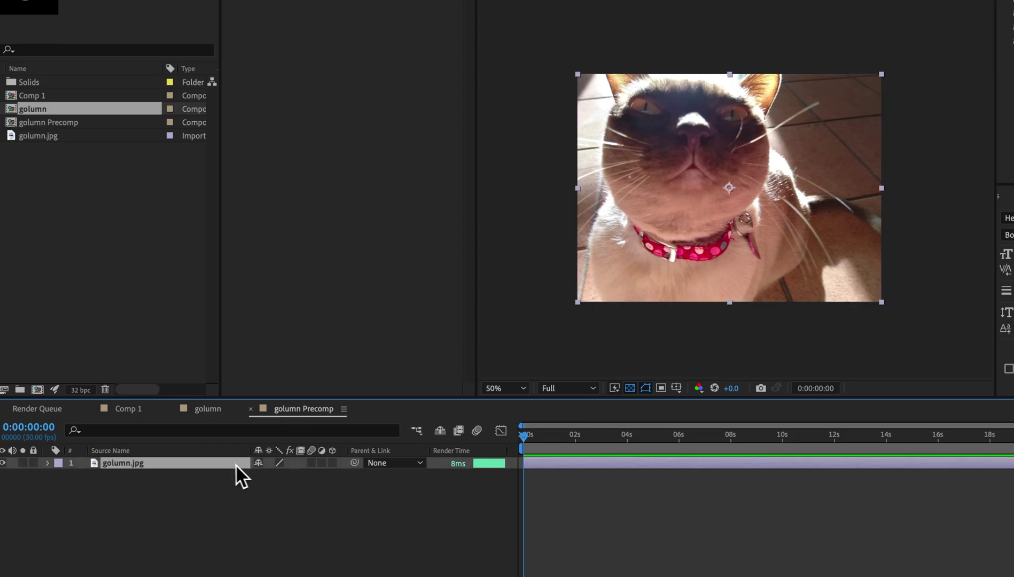
Step: Apply Repeater to the golumn cat layer and set padding to -145 so tiles overlap
click(210, 410)
key(ctrl+space)
text(repeater)
key(Return)
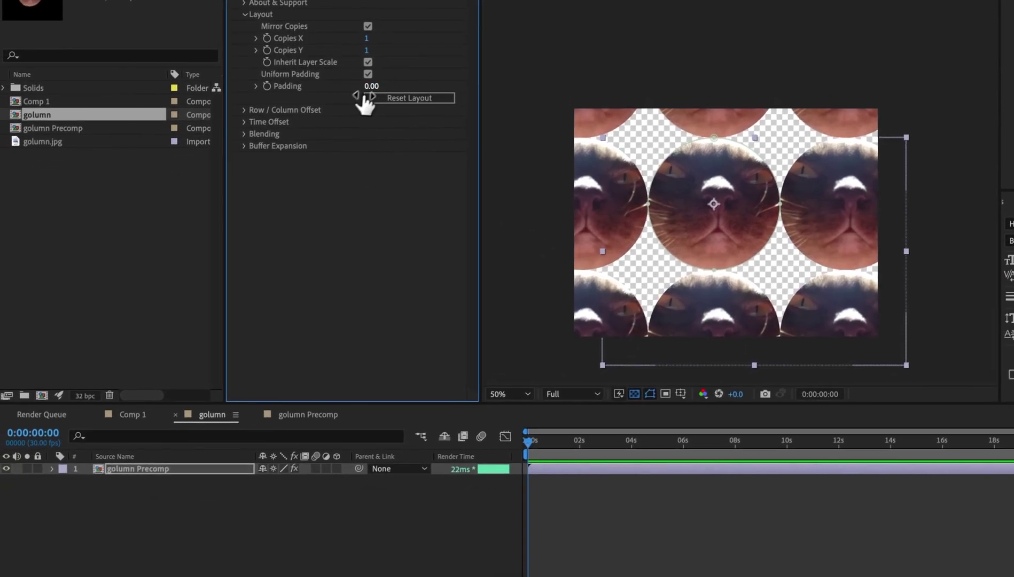
mouse_move(362, 101)
mouse_down()
mouse_move(163, 88)
mouse_move(265, 89)
mouse_up()
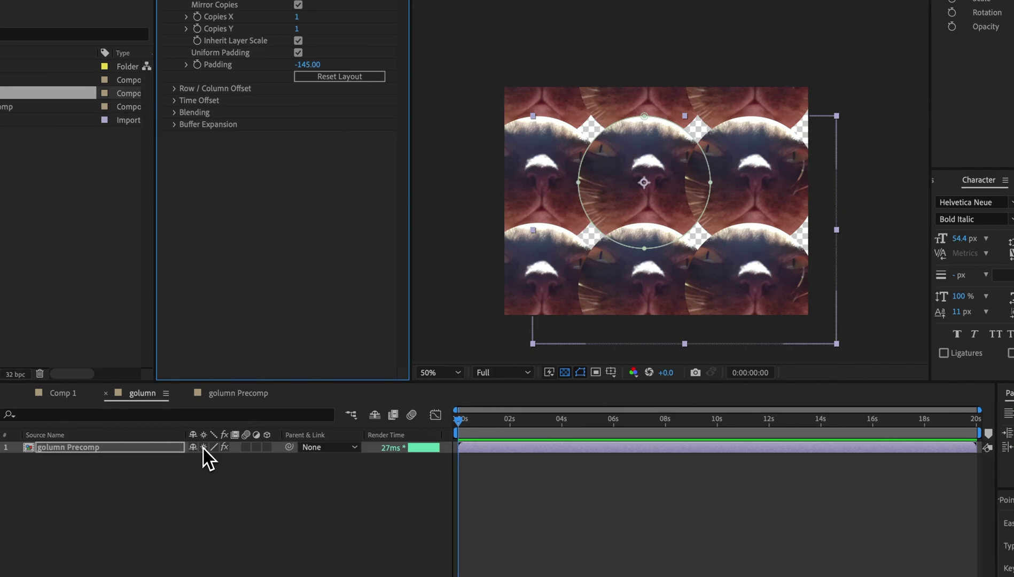
Step: Enable Collapse Transformations, nudge the tiled cat layer down-right, and expand About & Support
click(204, 448)
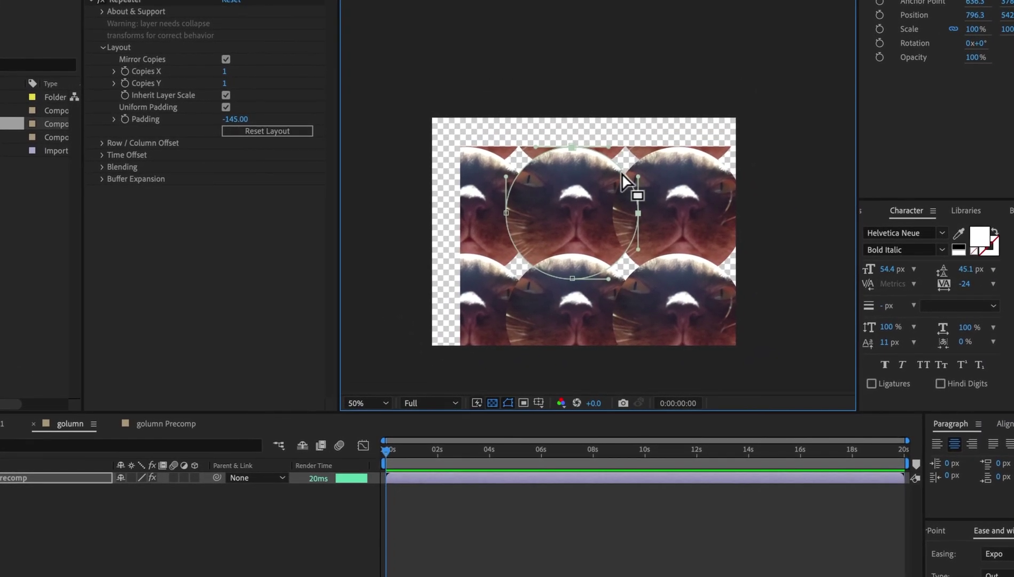
click(615, 181)
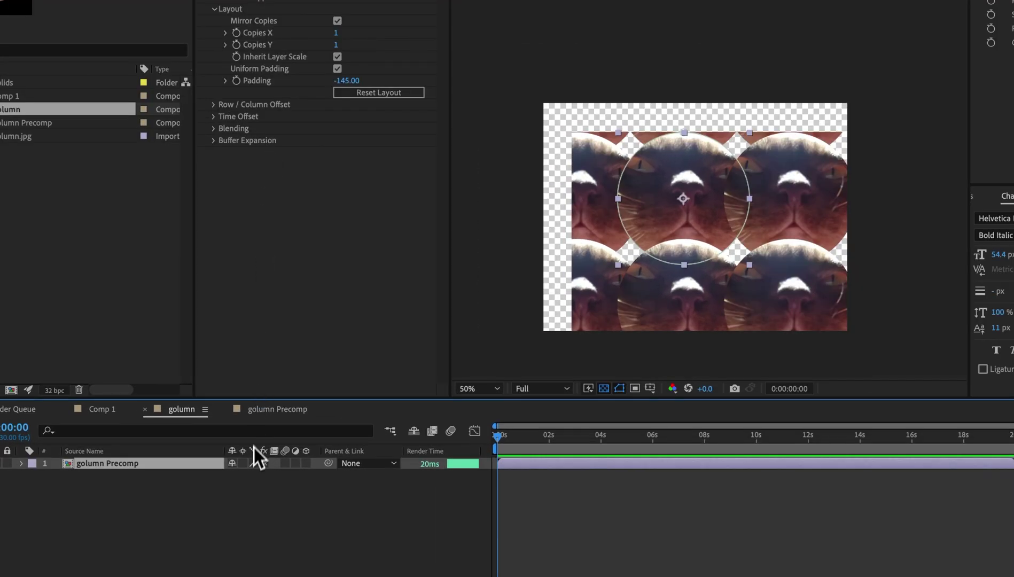
click(231, 442)
drag(688, 203, 695, 225)
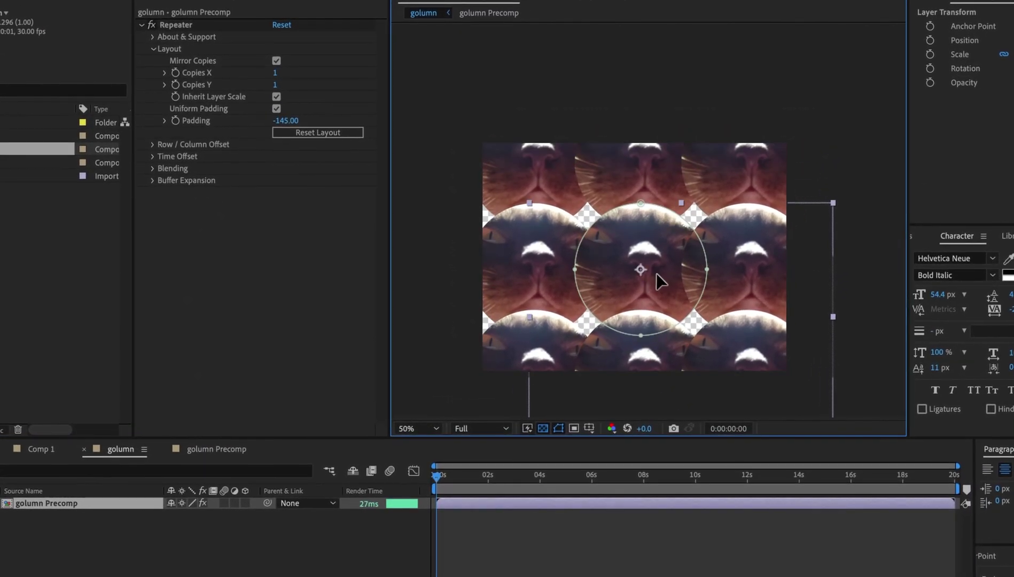
click(271, 256)
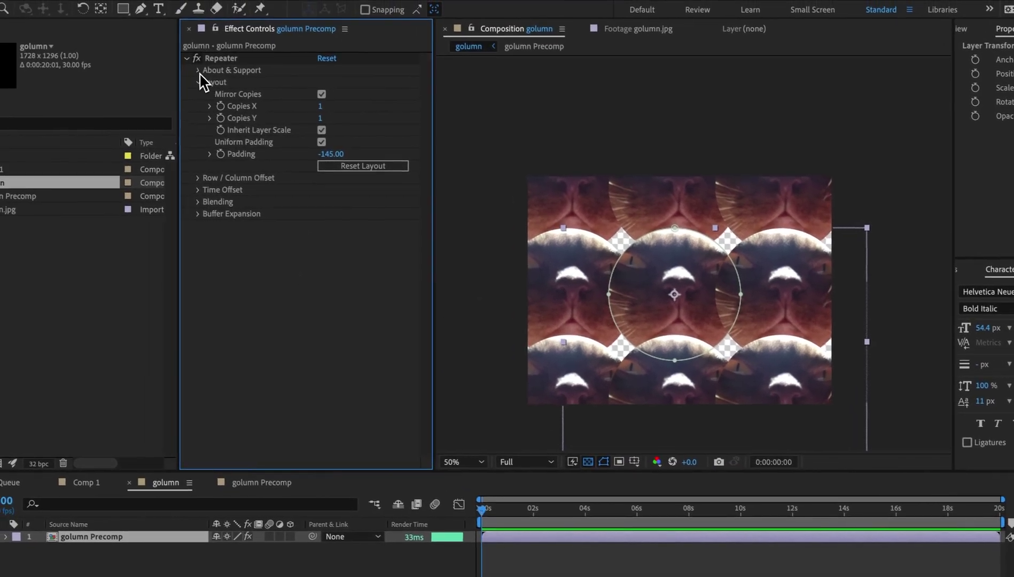
click(199, 72)
Step: Launch the Repeater documentation page via Get Support in the effect controls
click(338, 170)
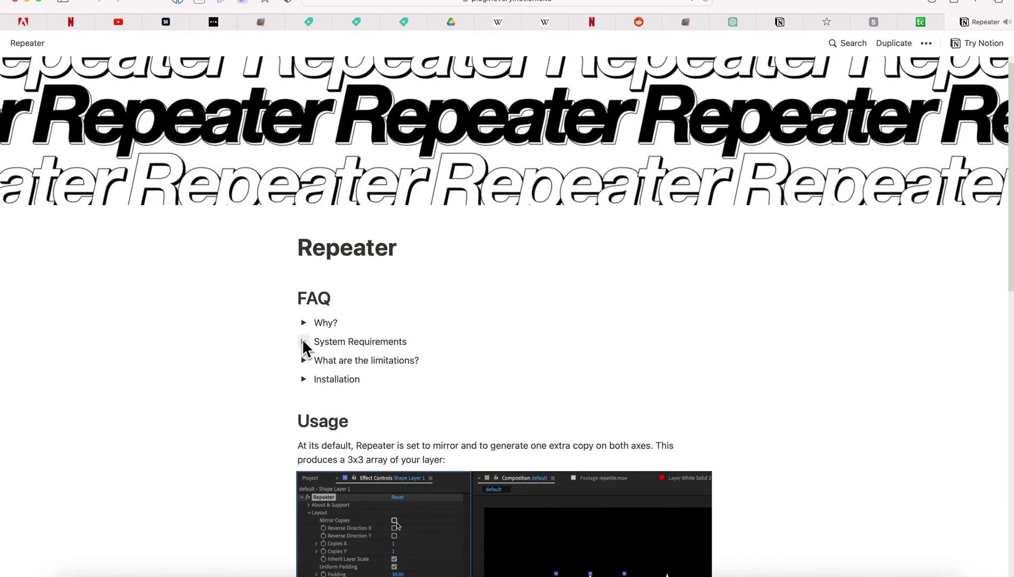
scroll(253, 382, down, 2)
scroll(252, 353, down, 5)
scroll(248, 353, down, 2)
scroll(248, 353, down, 3)
scroll(233, 405, down, 4)
scroll(259, 398, up, 10)
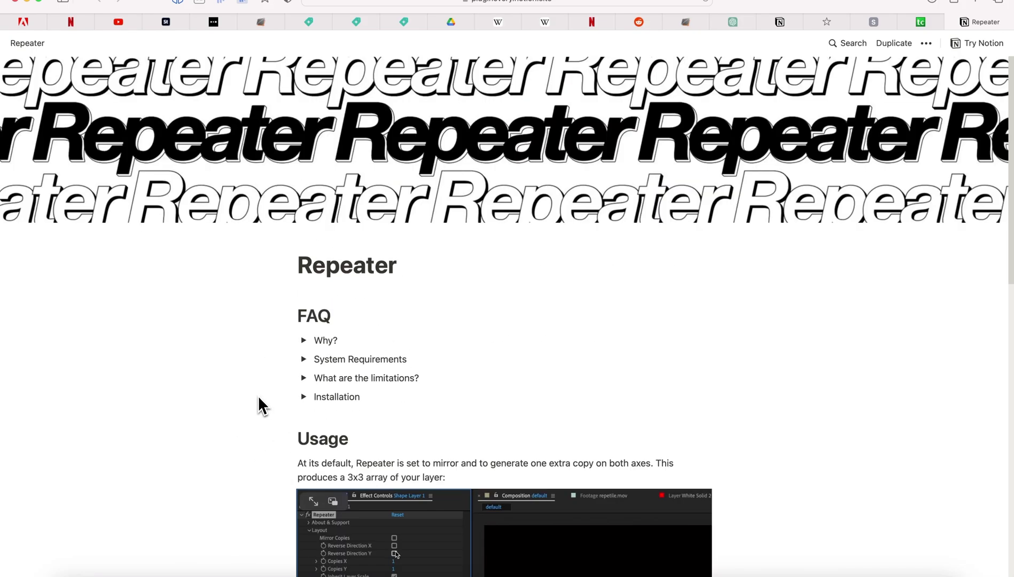